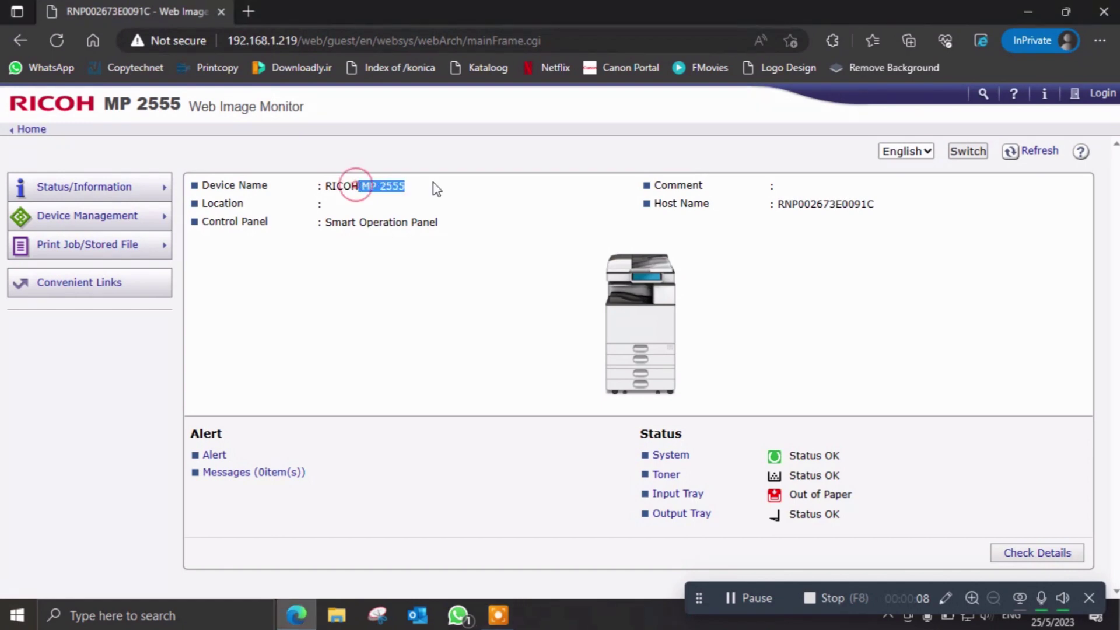
pyautogui.click(388, 185)
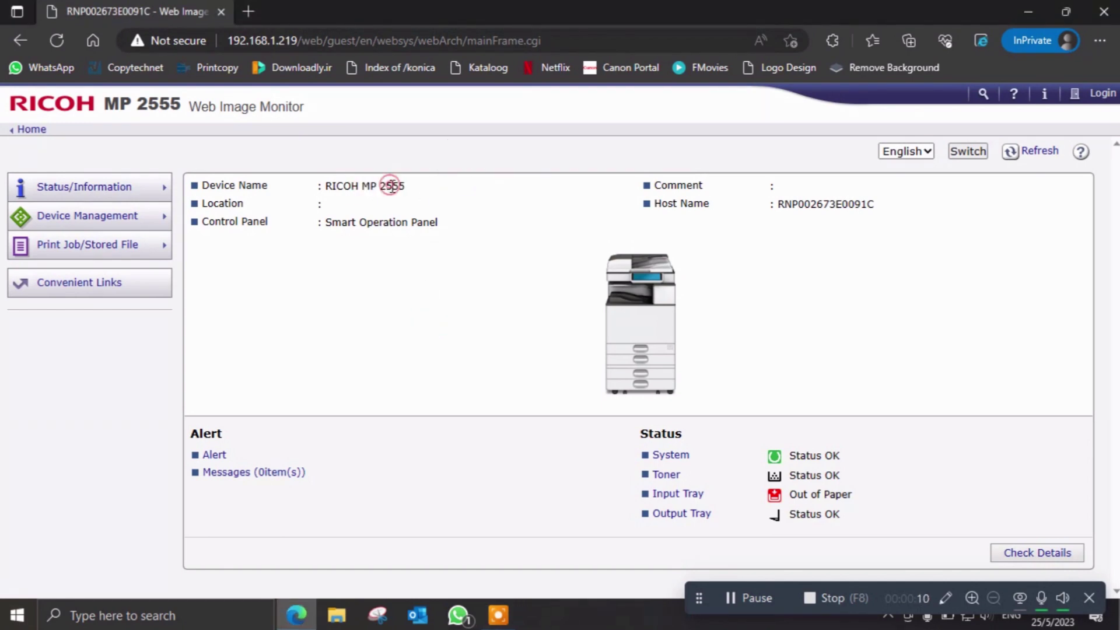
pyautogui.click(1028, 12)
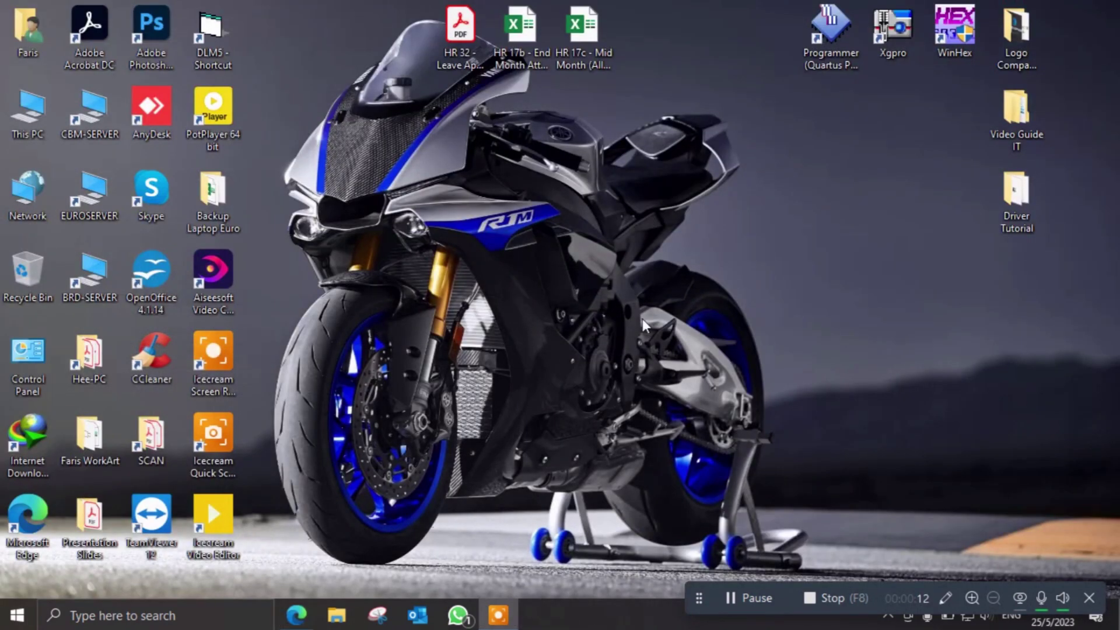
pyautogui.click(297, 614)
# Search Google for "mp2555 driver" in a new browser tab and open Ricoh's MP 2555 series downloads page
pyautogui.click(247, 17)
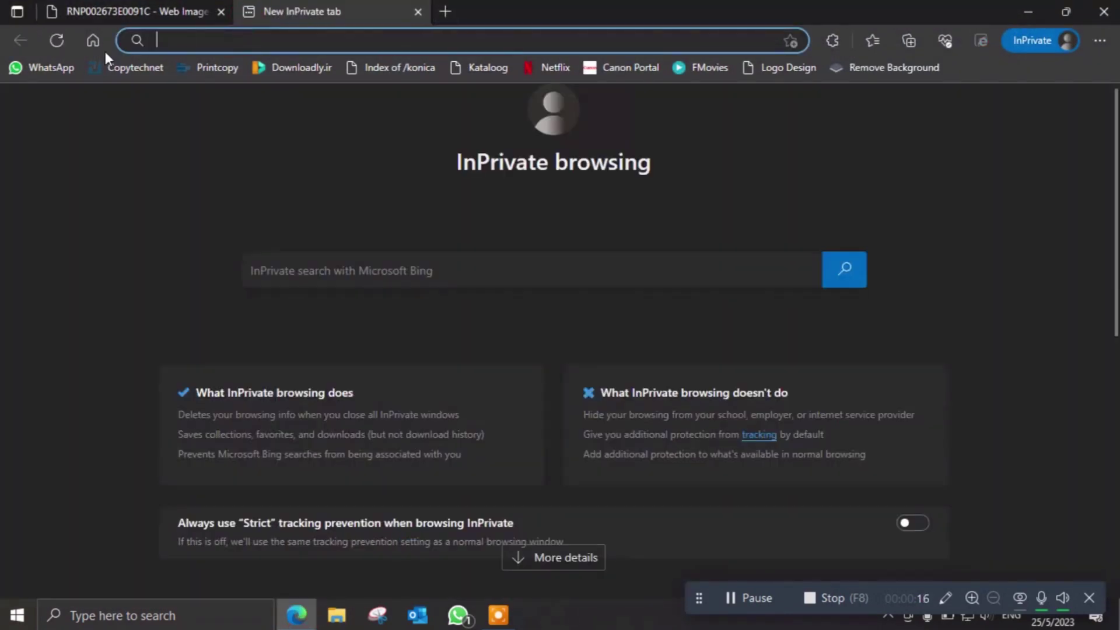
pyautogui.click(93, 40)
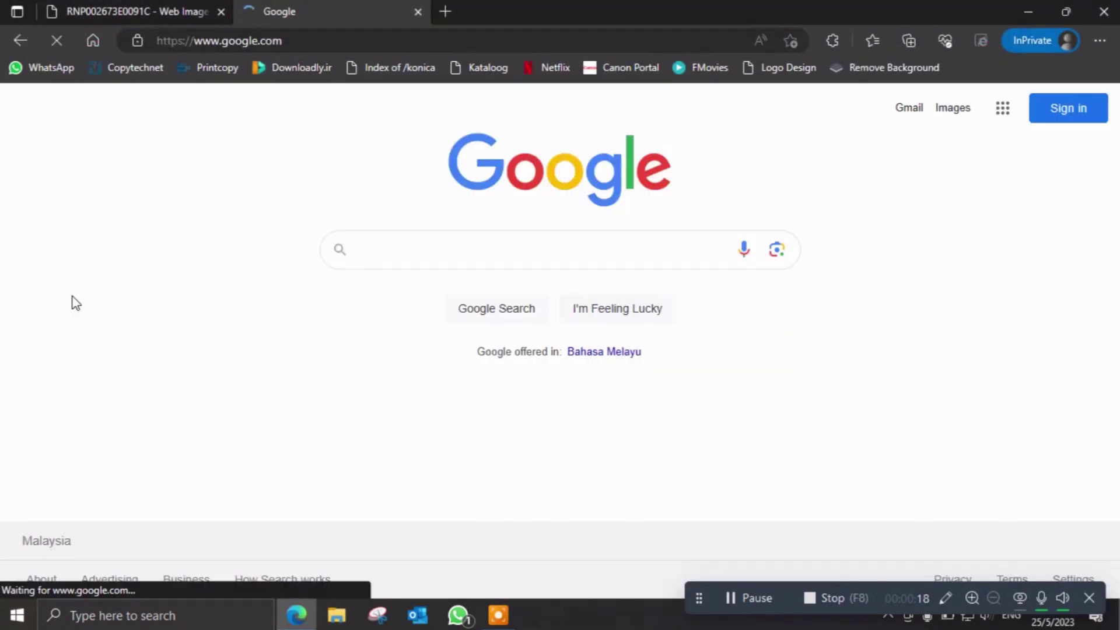
pyautogui.write('mp2')
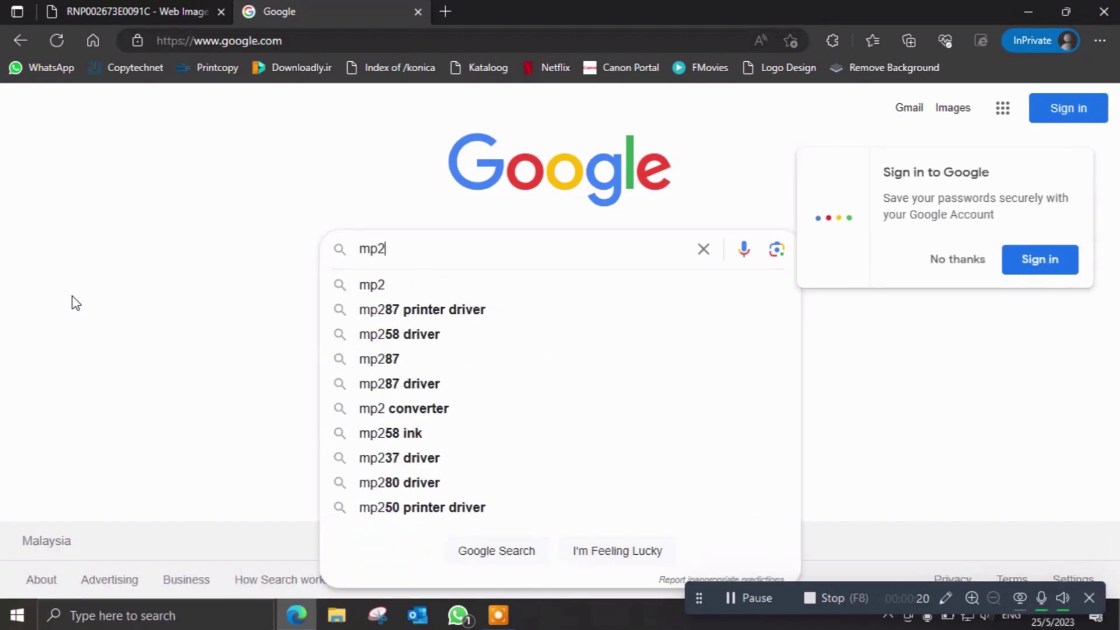
pyautogui.write('555 dri')
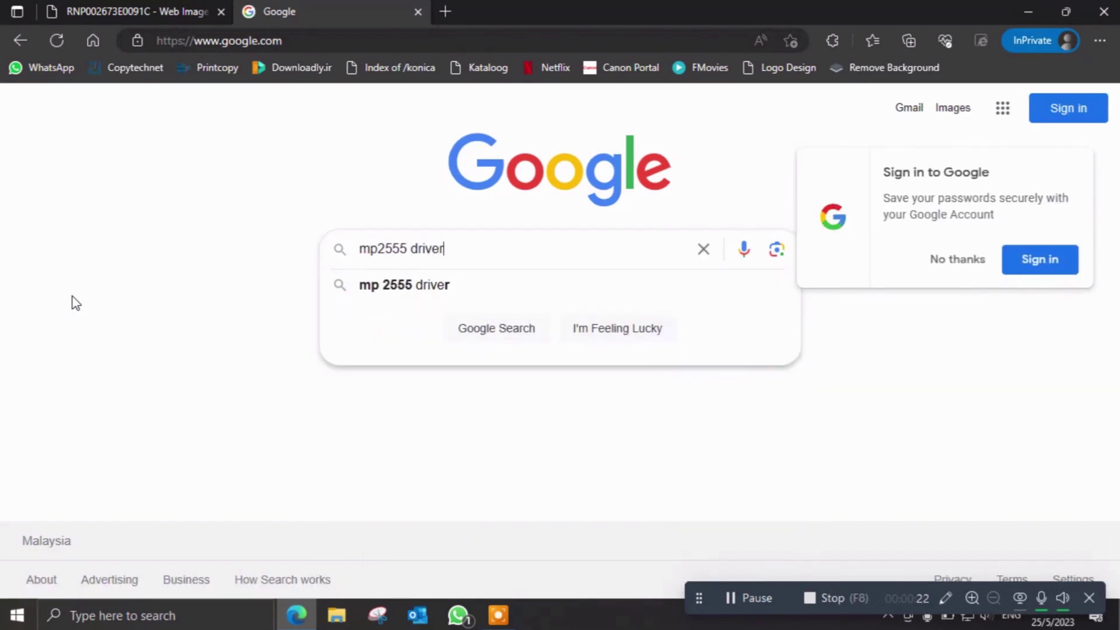
pyautogui.write('ver')
pyautogui.press('Return')
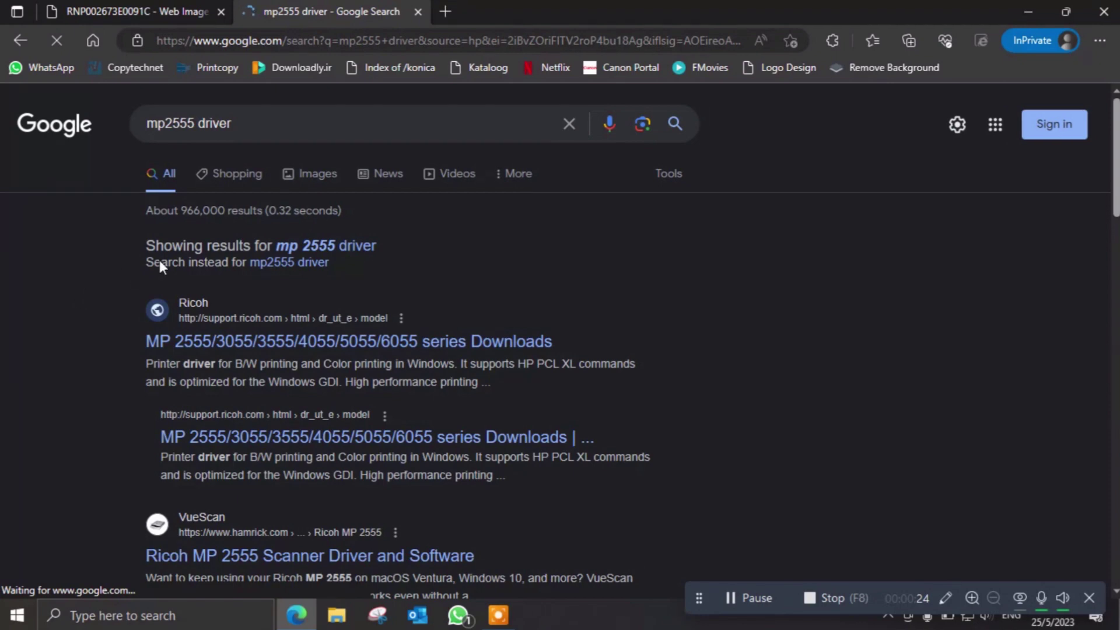
pyautogui.click(247, 339)
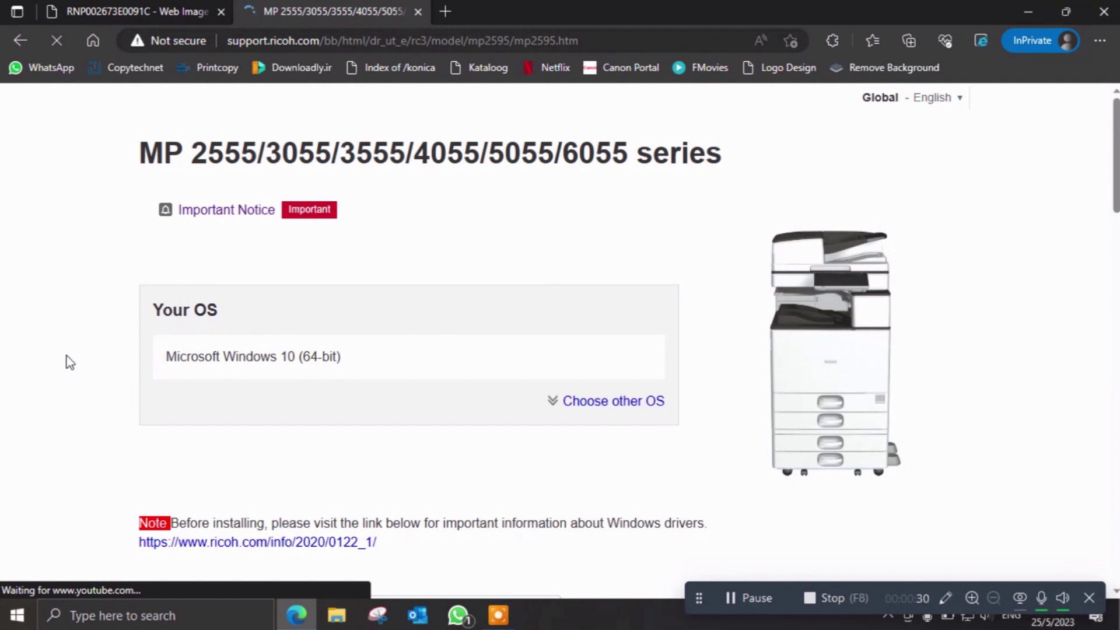
# Check the operating system selected for the driver and view the Windows versions offered under Choose other OS
pyautogui.scroll(-2, 66, 355)
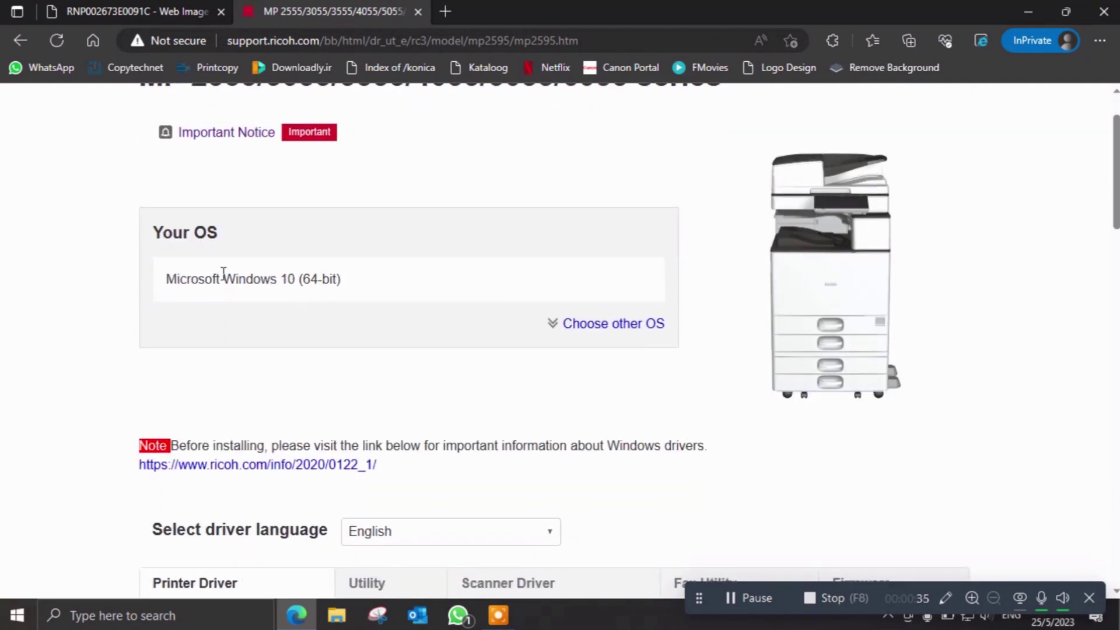
pyautogui.moveTo(217, 274); pyautogui.dragTo(445, 292)
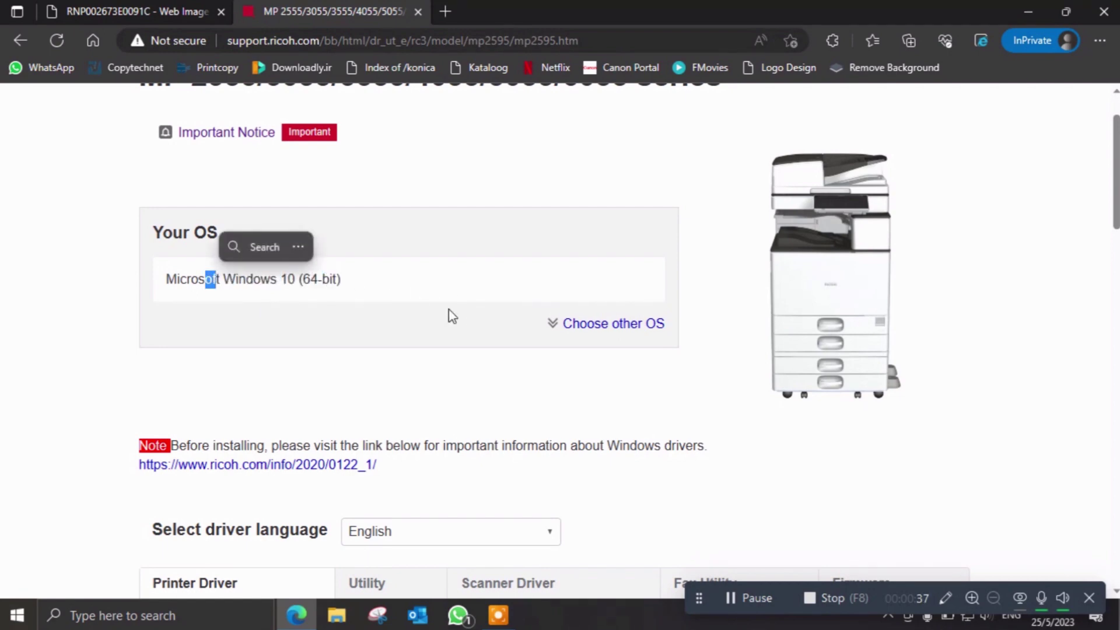
pyautogui.click(453, 333)
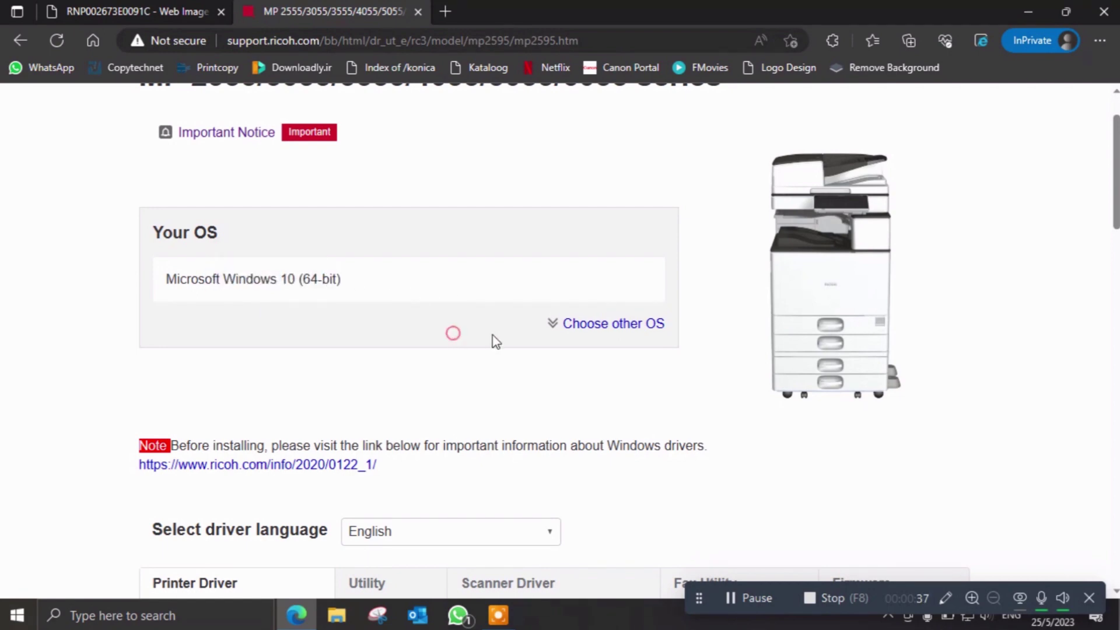
pyautogui.click(626, 336)
pyautogui.click(237, 404)
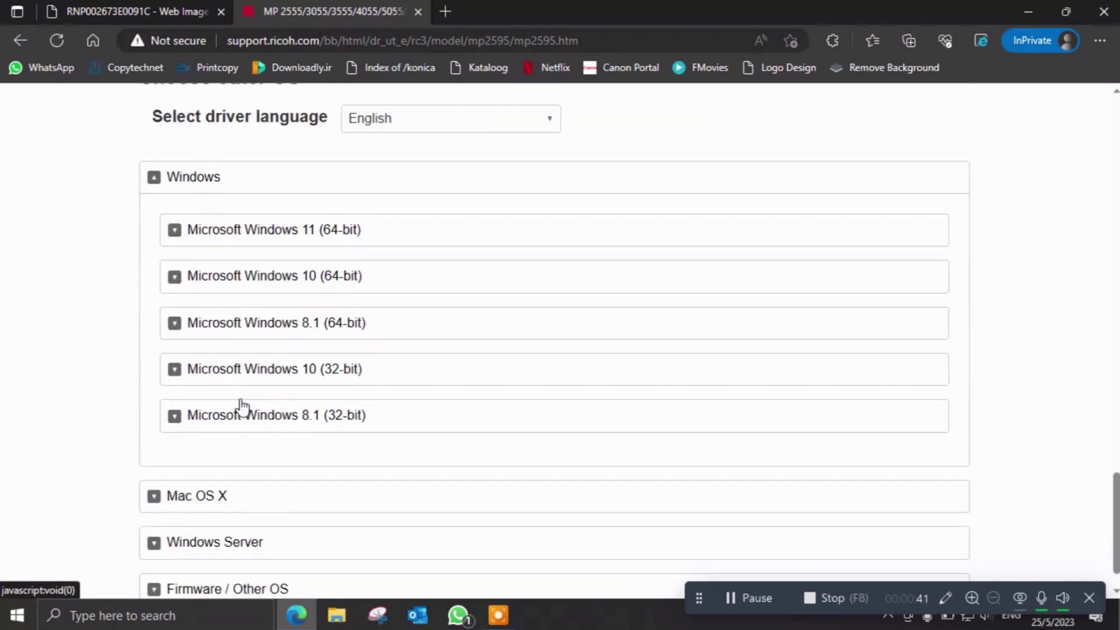
pyautogui.scroll(-1, 242, 404)
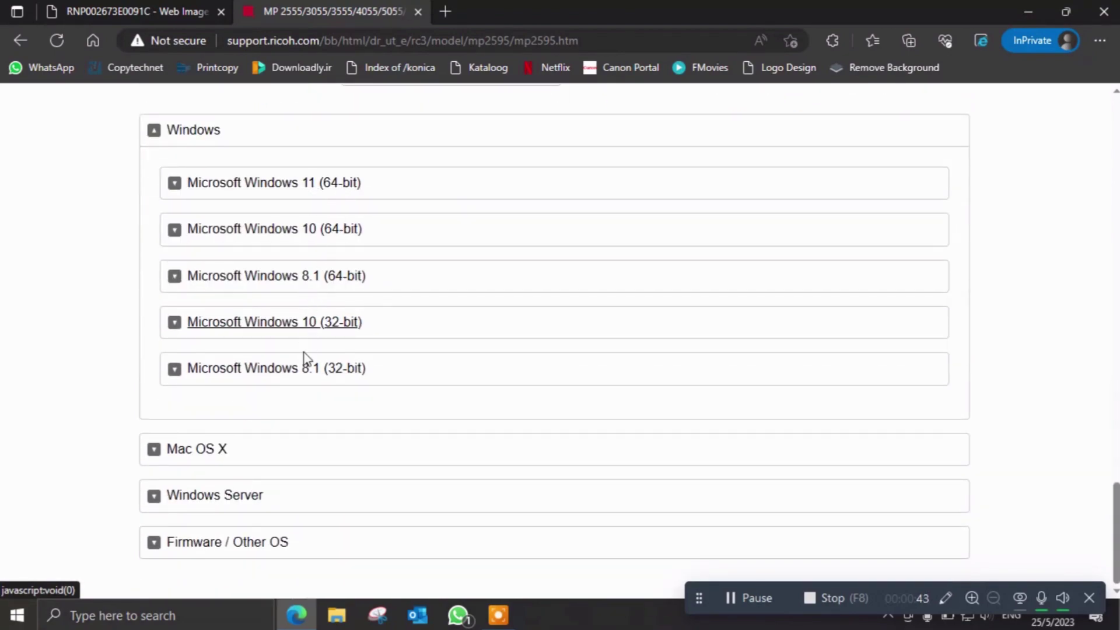
pyautogui.click(318, 323)
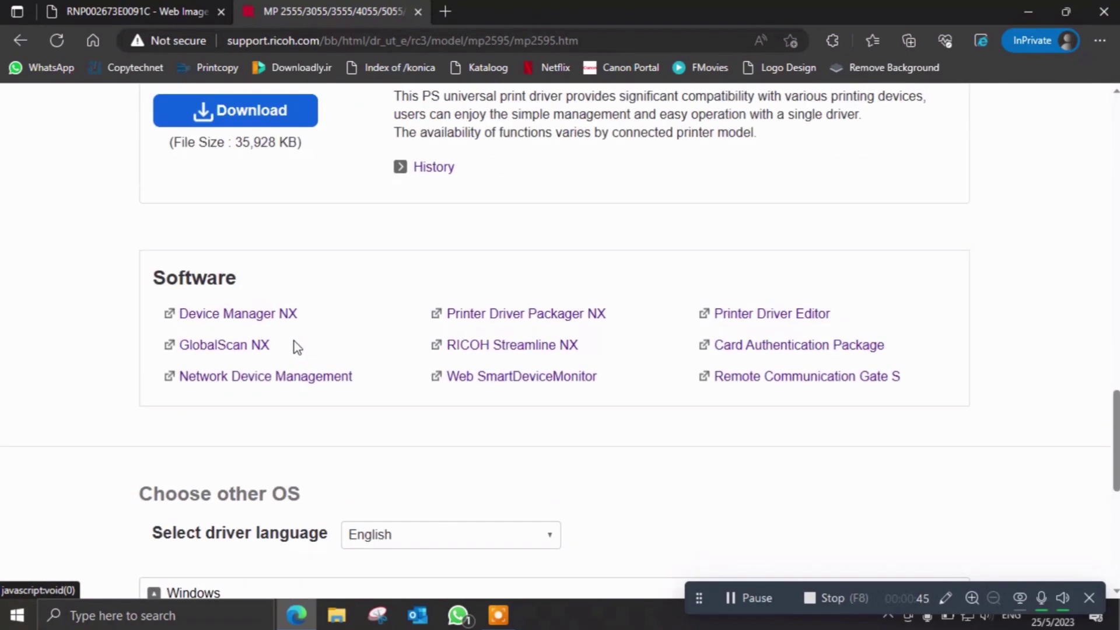
# Try to download the PCL 6 Driver and cancel the duplicate download
pyautogui.scroll(-5, 297, 346)
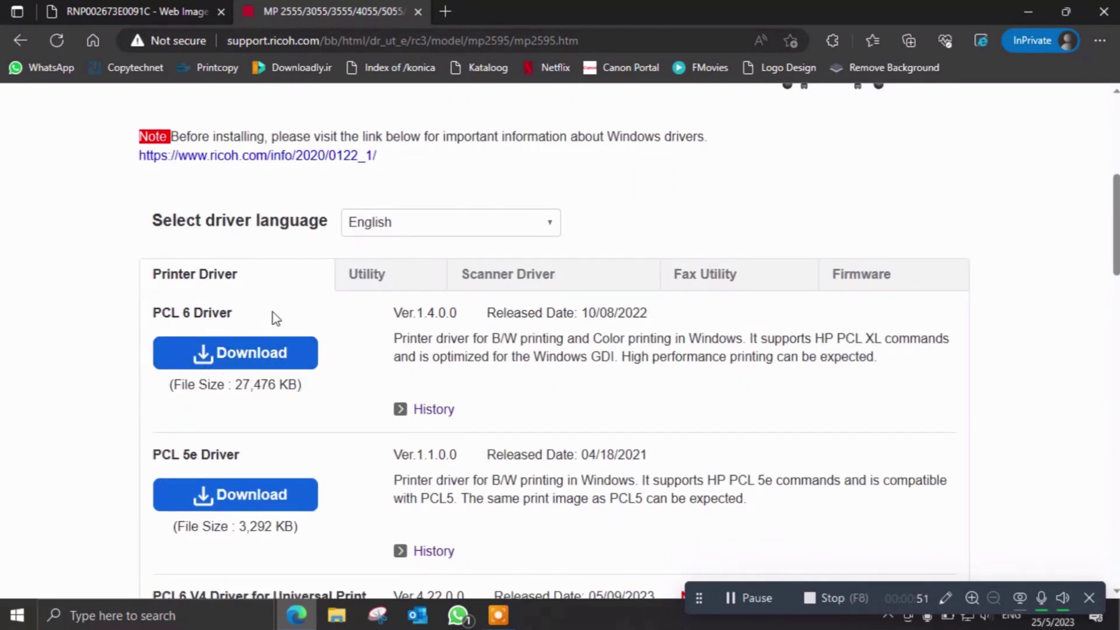
pyautogui.click(273, 354)
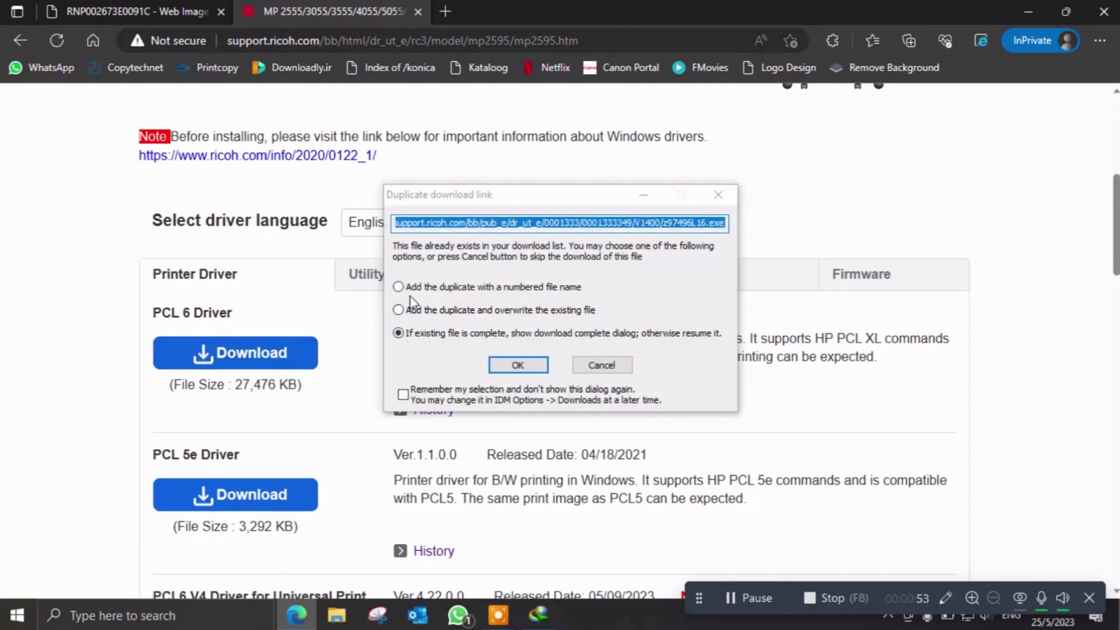
pyautogui.click(602, 366)
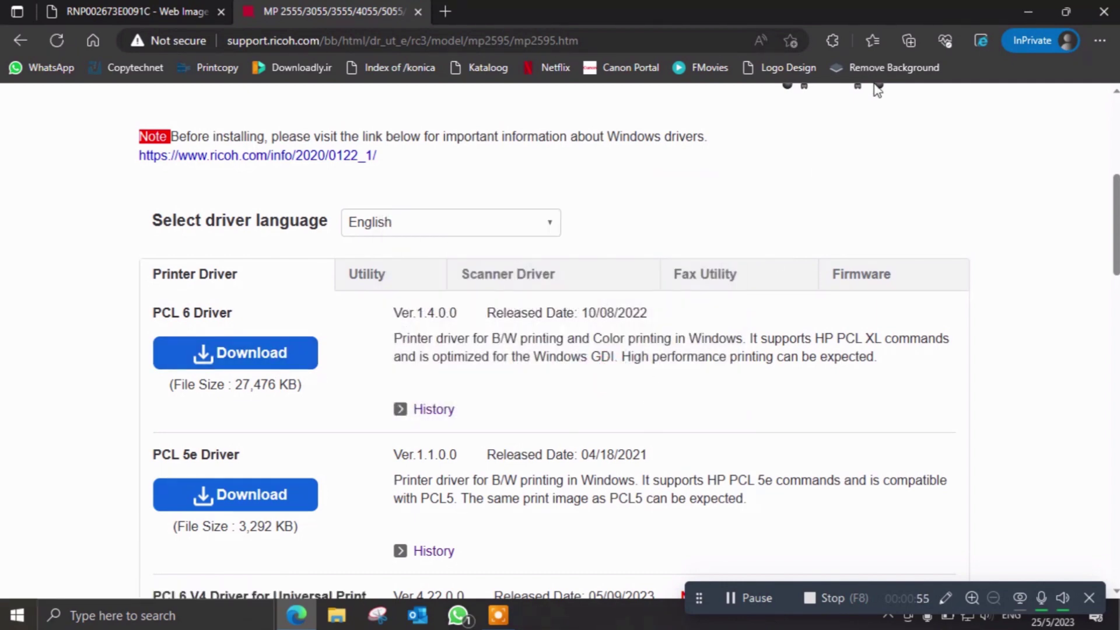
# Open the Driver Tutorial folder on the desktop and run the z97496L16 driver package
pyautogui.click(1021, 8)
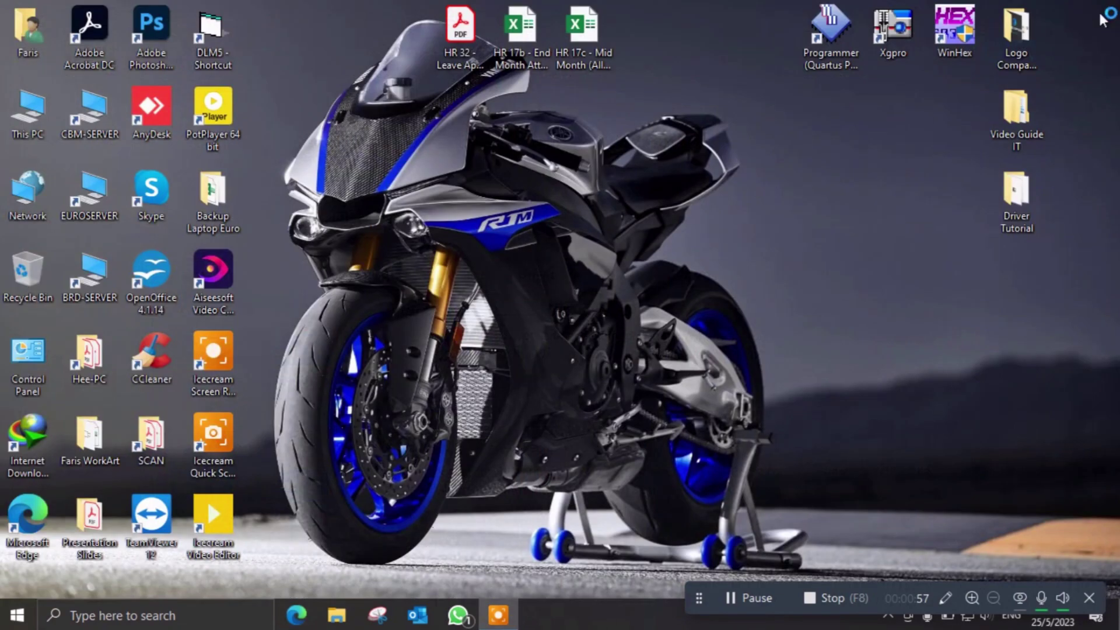
pyautogui.doubleClick(1002, 199)
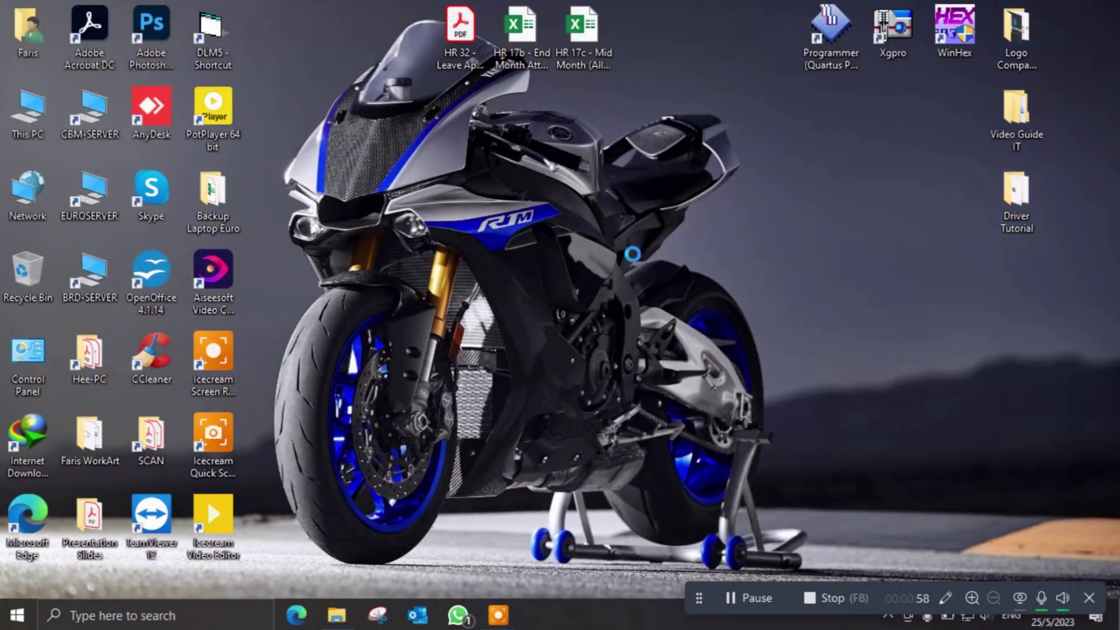
pyautogui.click(871, 11)
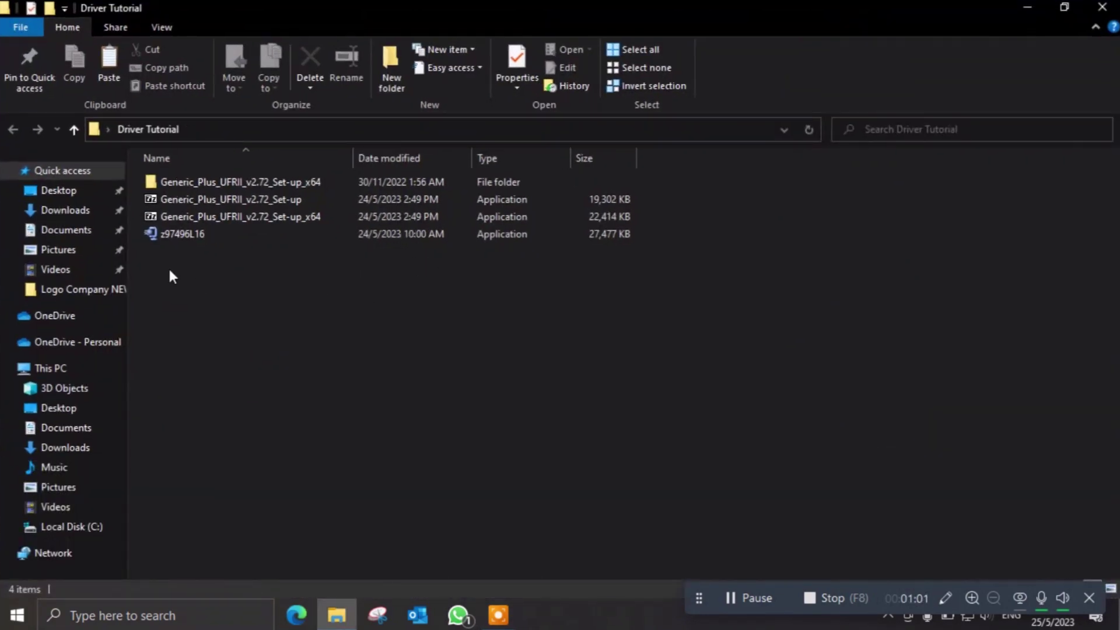
pyautogui.click(168, 239)
pyautogui.click(195, 269)
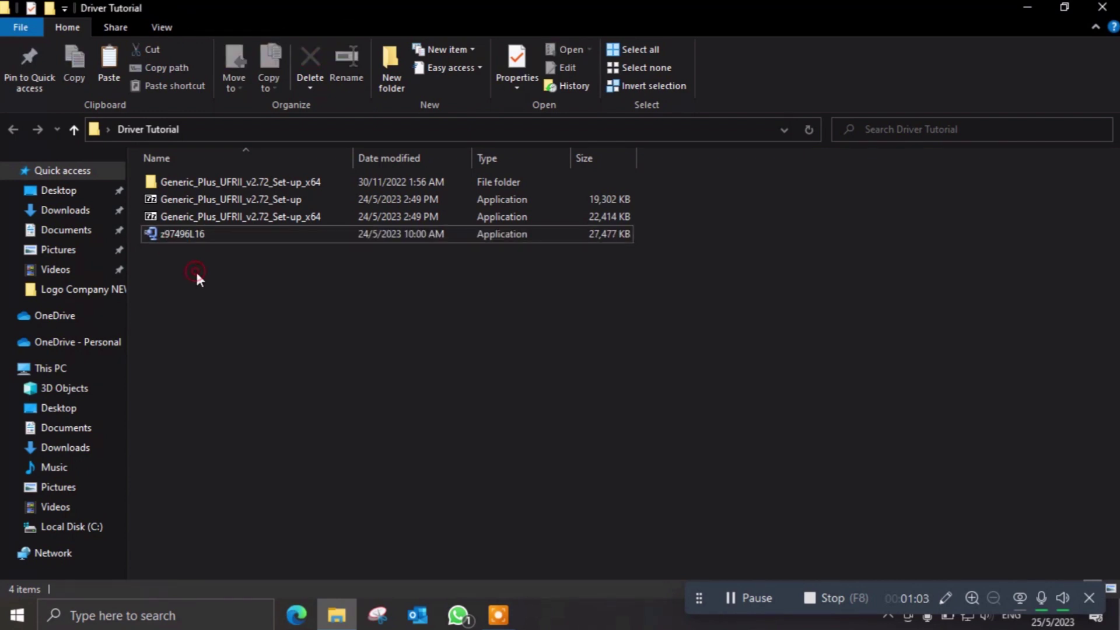
pyautogui.click(187, 237)
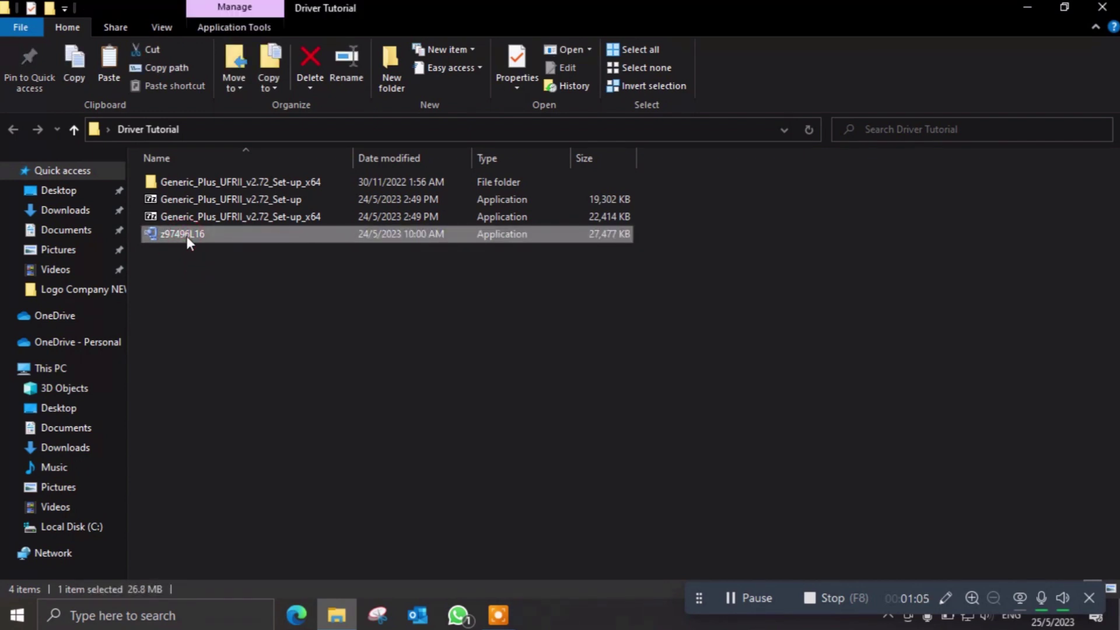
pyautogui.doubleClick(187, 236)
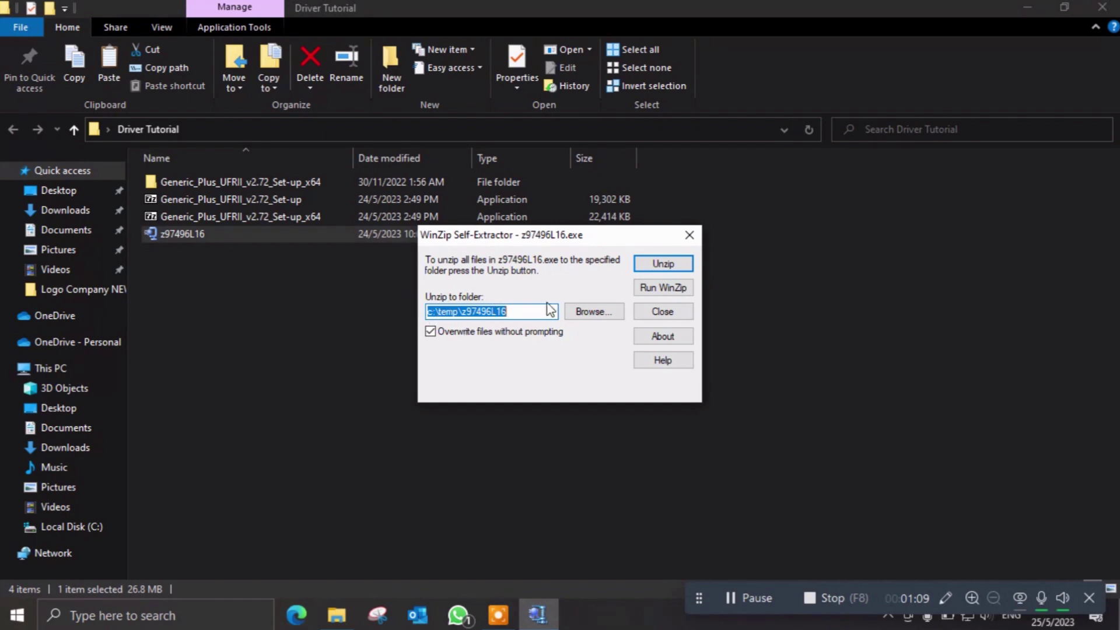
# Set the extraction destination to a subfolder named mp2555 inside the desktop's Driver Tutorial folder
pyautogui.click(590, 311)
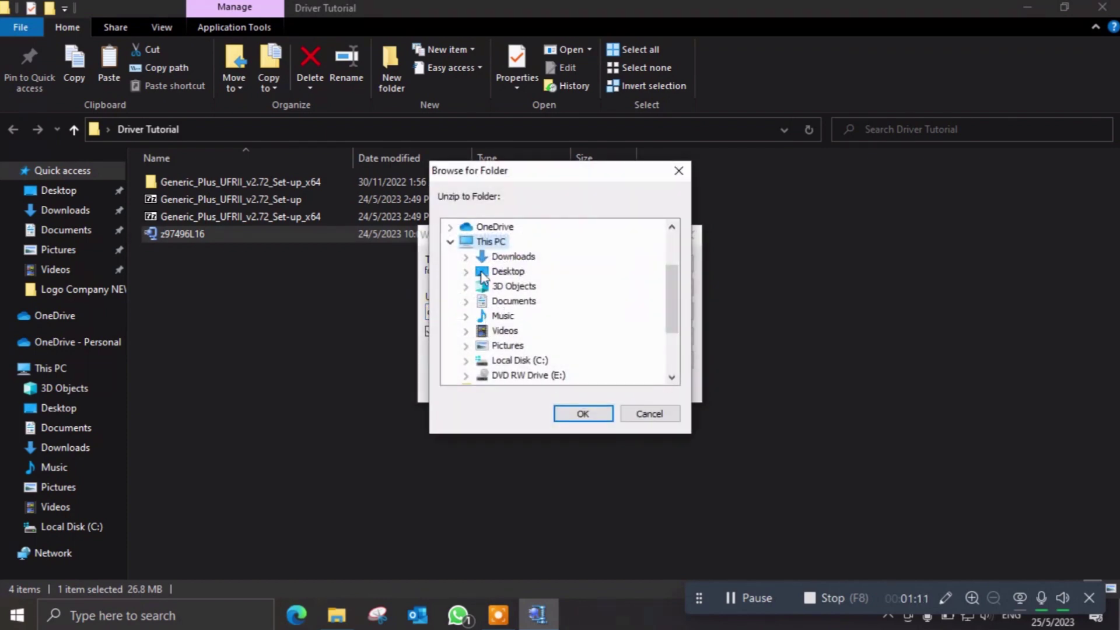
pyautogui.click(509, 272)
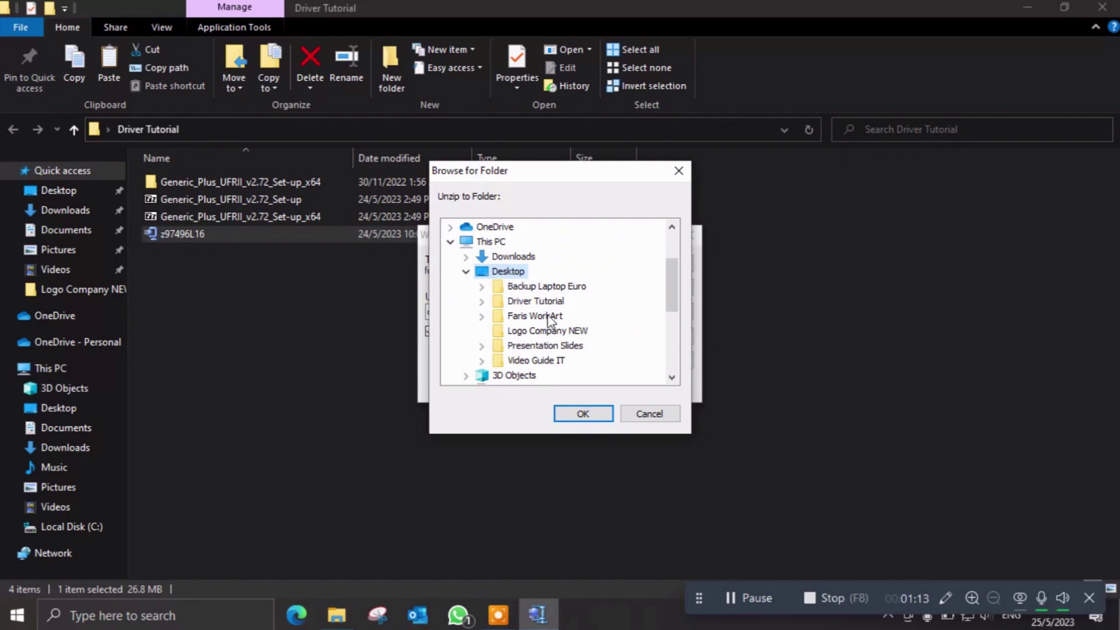
pyautogui.click(535, 301)
pyautogui.click(583, 413)
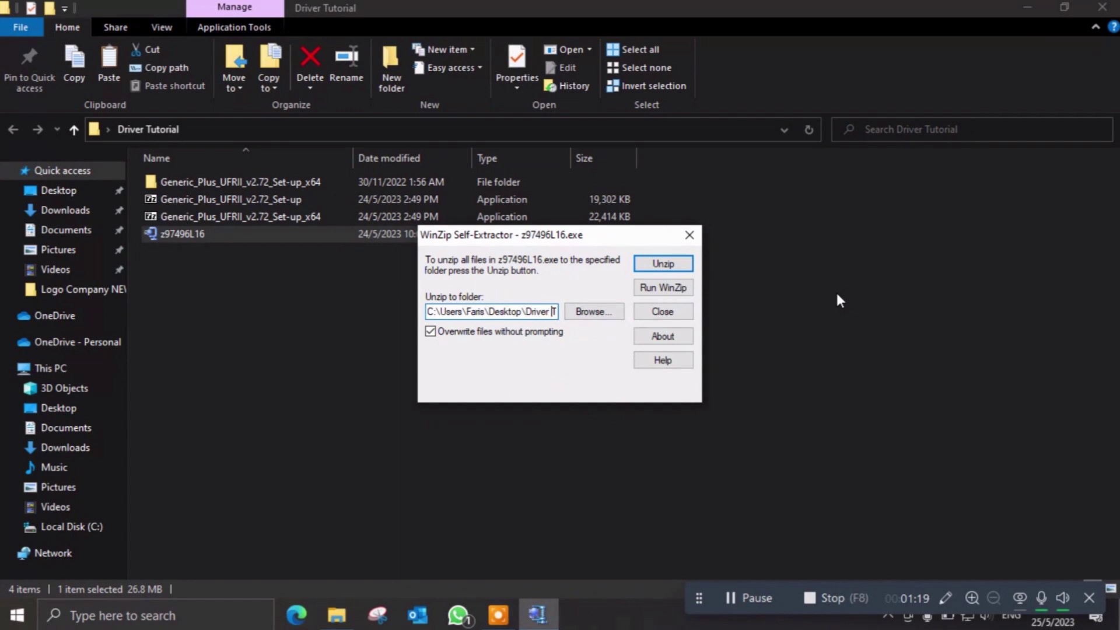
pyautogui.press('End')
pyautogui.write('\\')
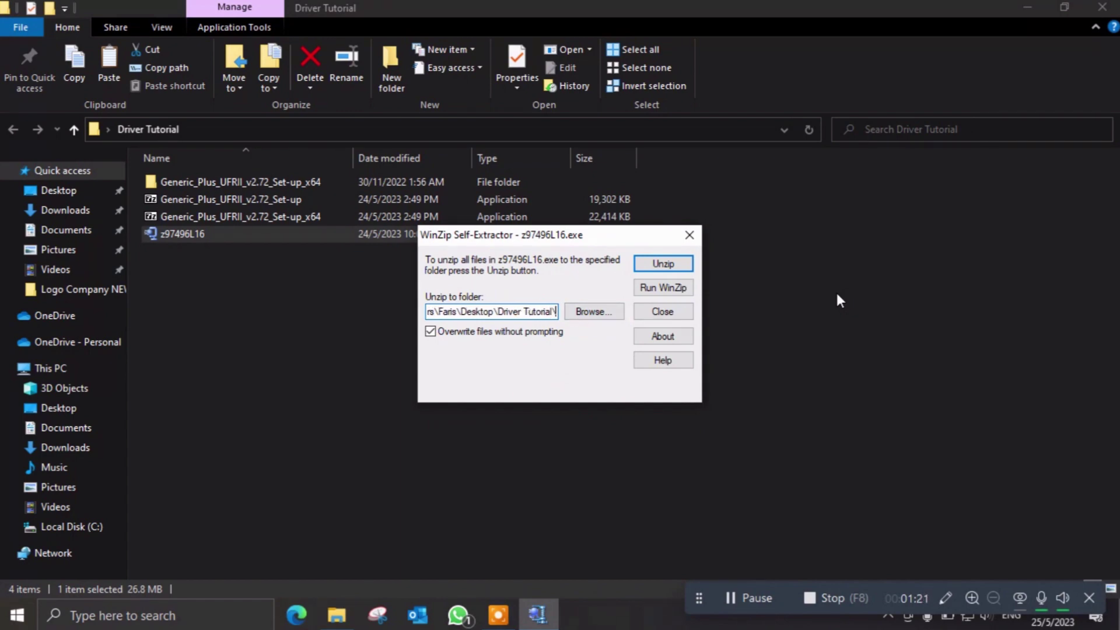
pyautogui.write('mp2555')
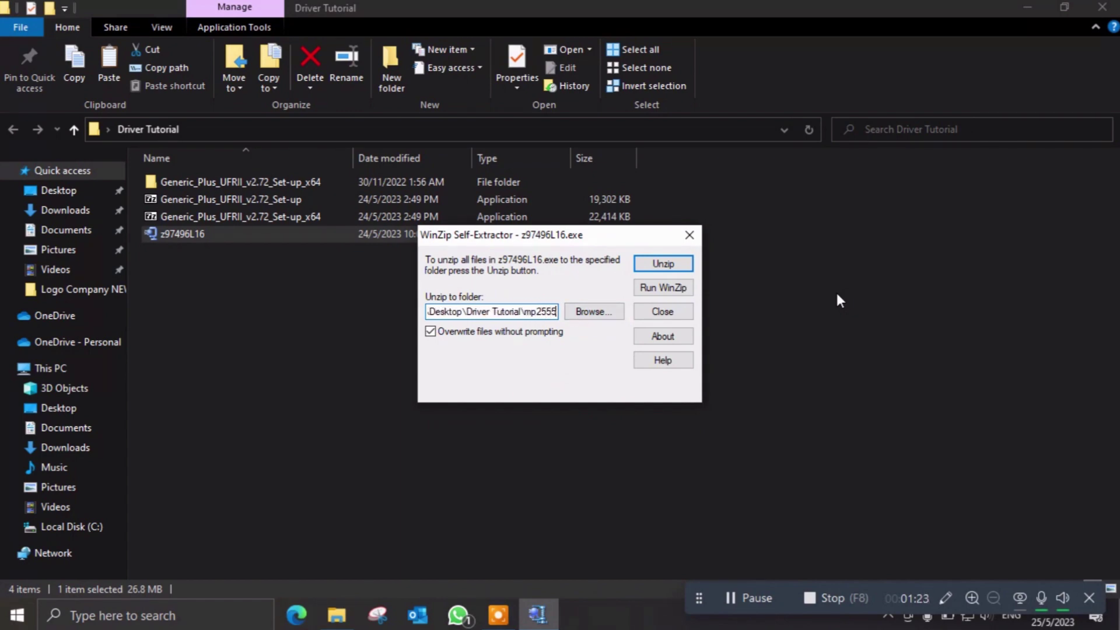
# Unzip the driver files into the chosen folder and close the self-extractor
pyautogui.click(678, 265)
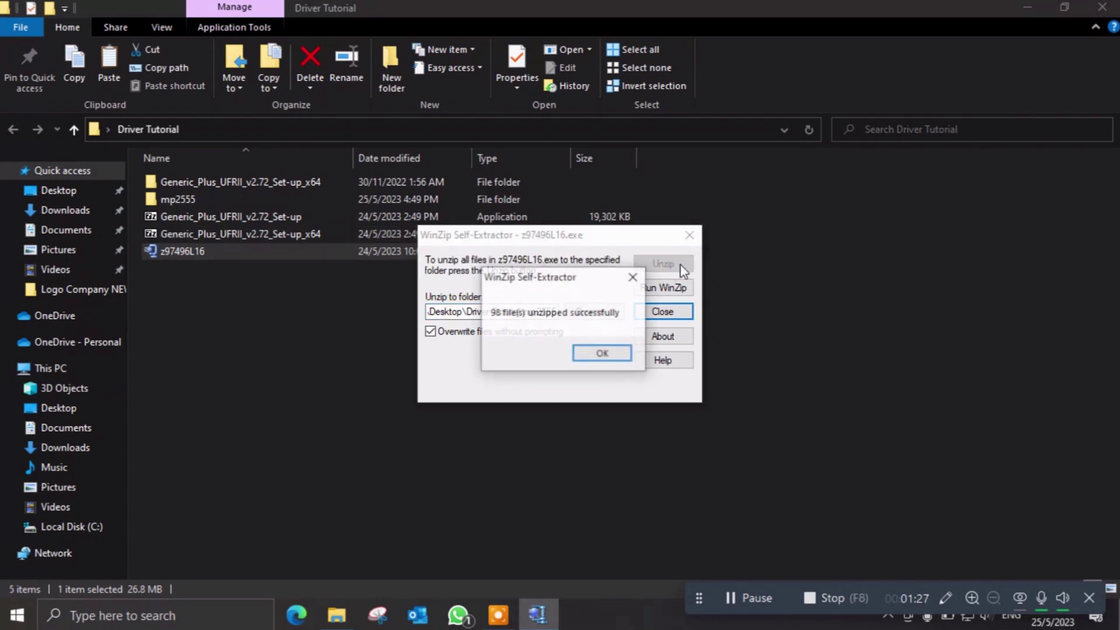
pyautogui.click(601, 352)
pyautogui.click(662, 311)
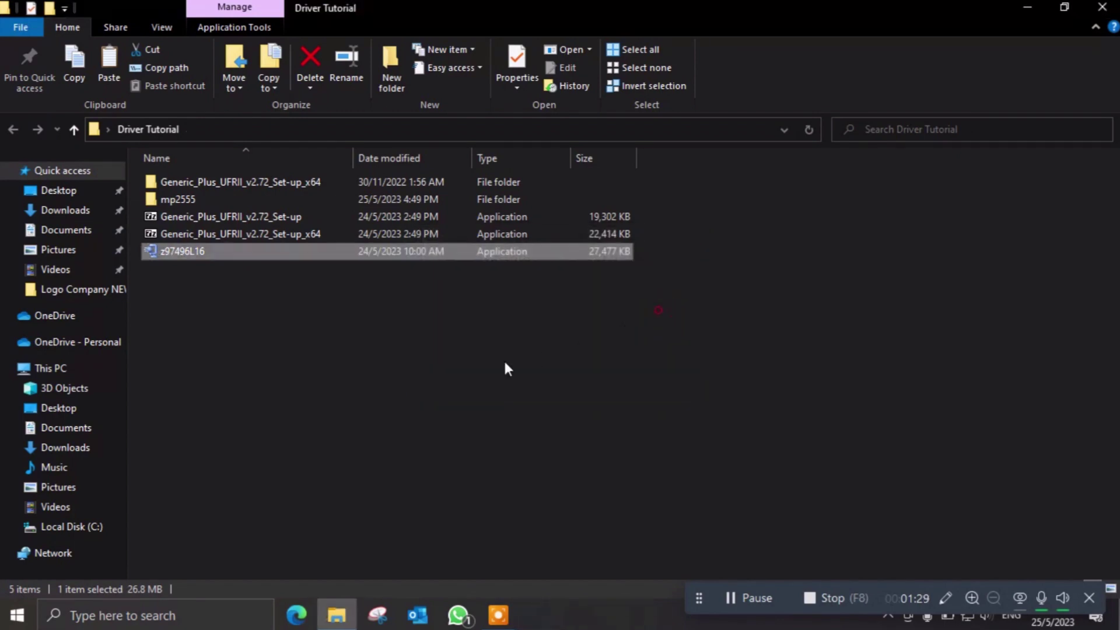
# View the contents of the extracted mp2555 folder and close the File Explorer window
pyautogui.click(437, 373)
pyautogui.doubleClick(185, 199)
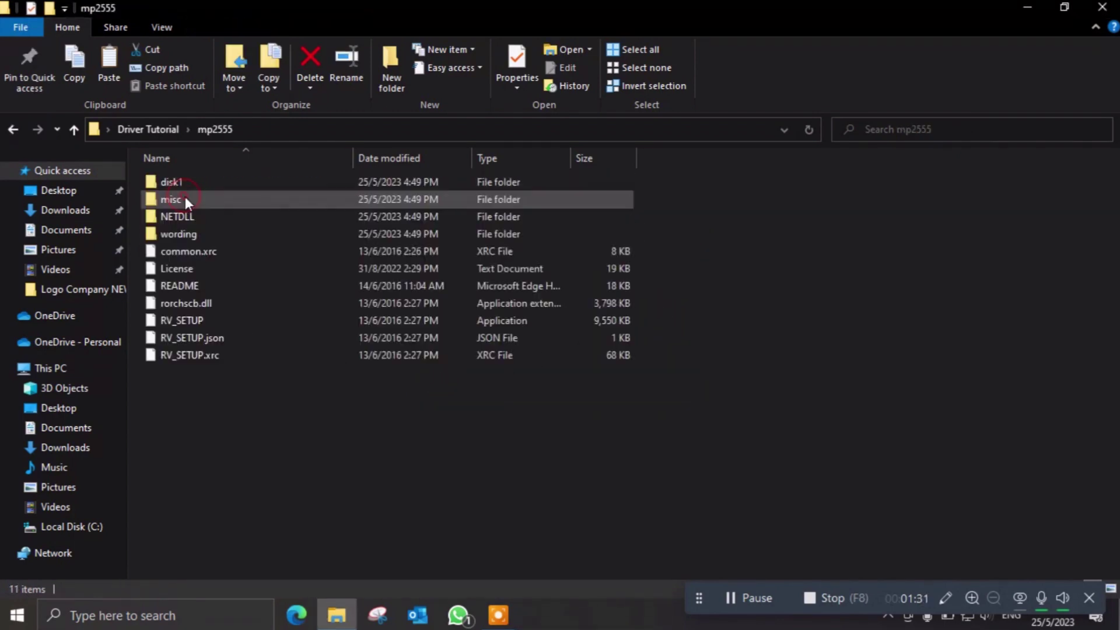
pyautogui.click(1101, 7)
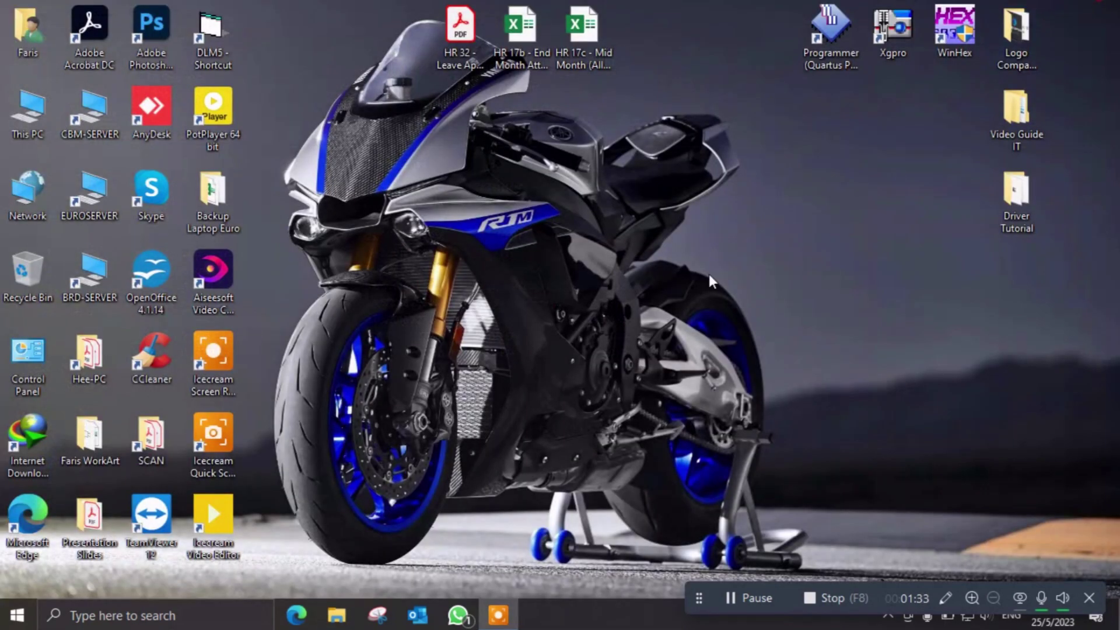
# Find the Control Panel through the Windows search and open it
pyautogui.click(32, 359)
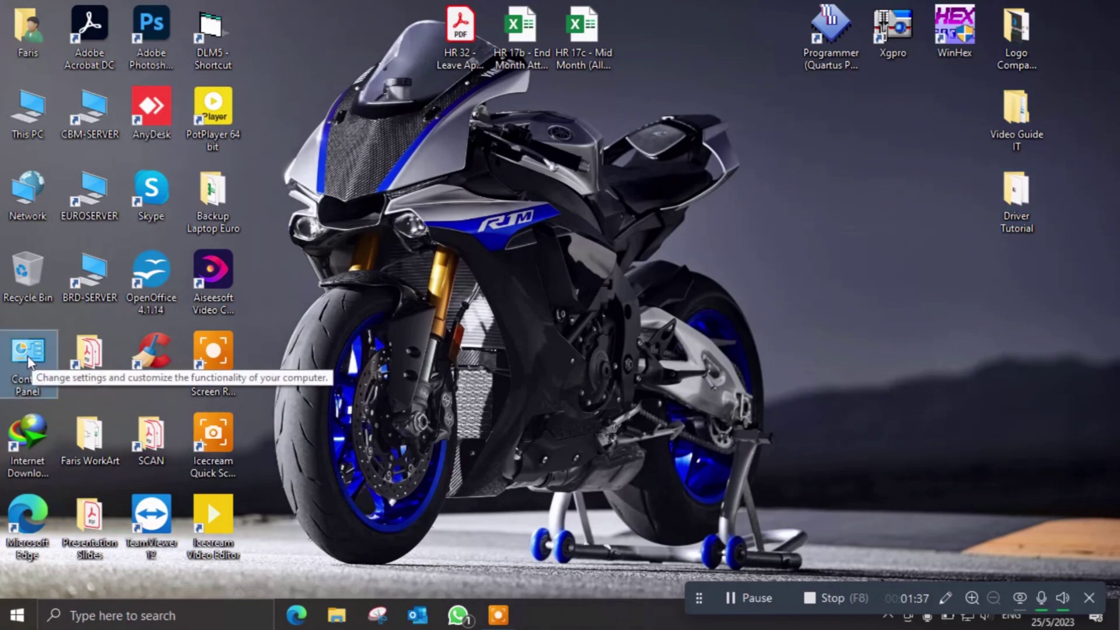
pyautogui.click(17, 615)
pyautogui.write('control pa')
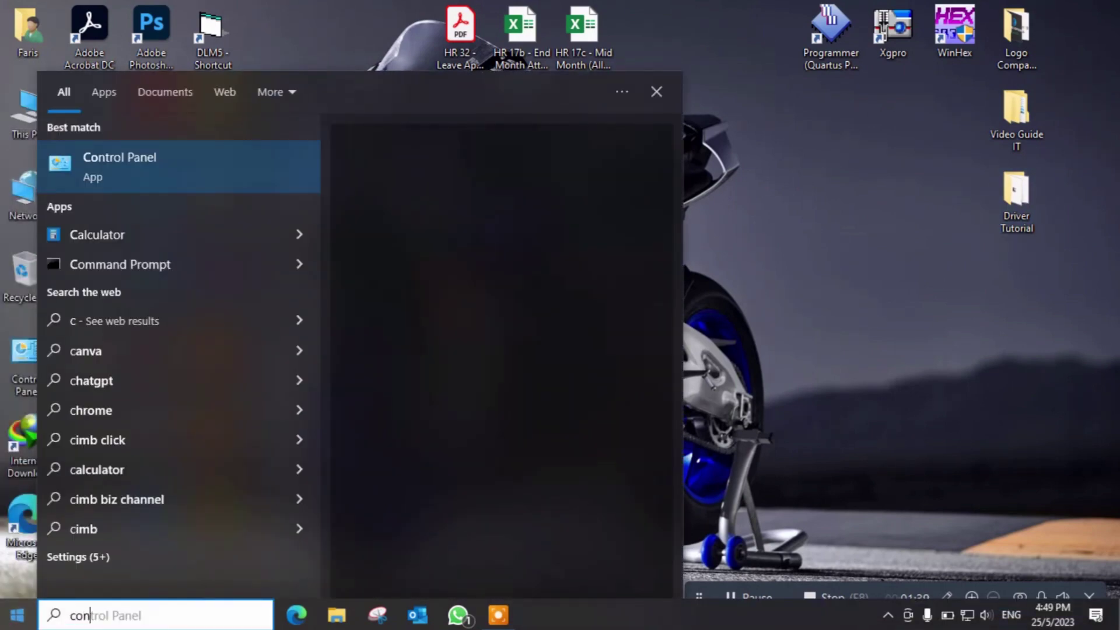
pyautogui.write('n')
pyautogui.press('Return')
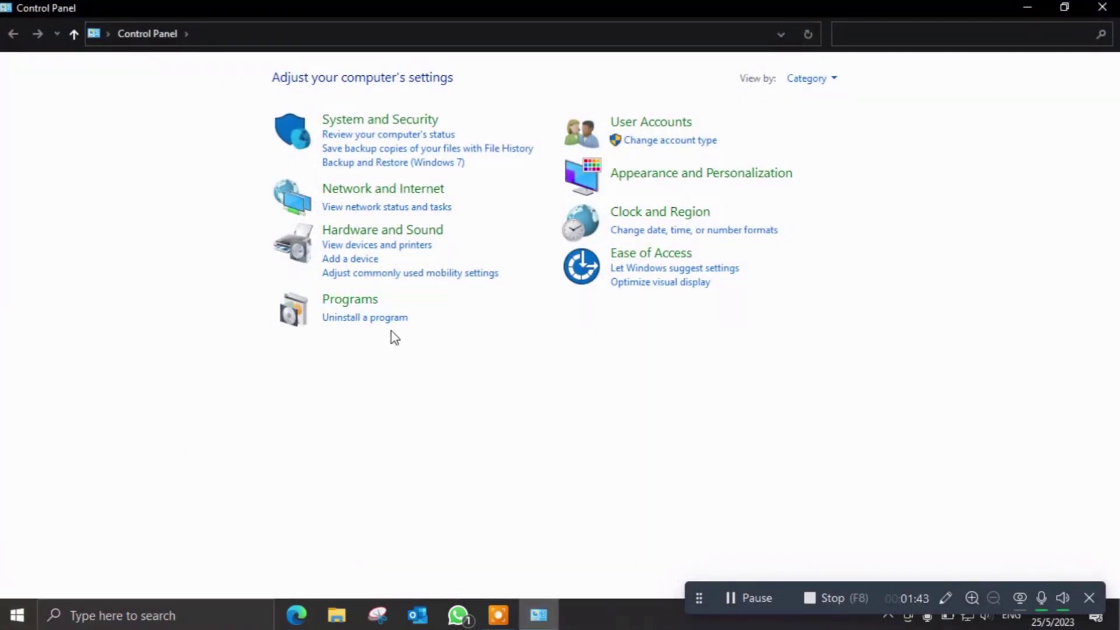
# View devices and printers and start adding an unlisted printer using an IP address or hostname
pyautogui.click(377, 247)
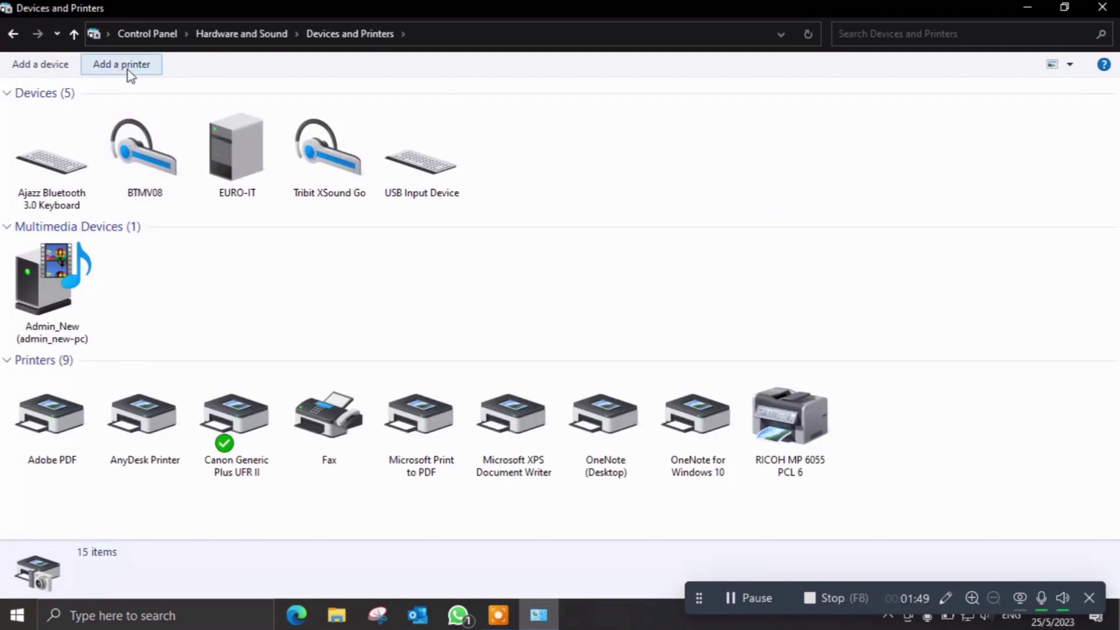
pyautogui.click(127, 70)
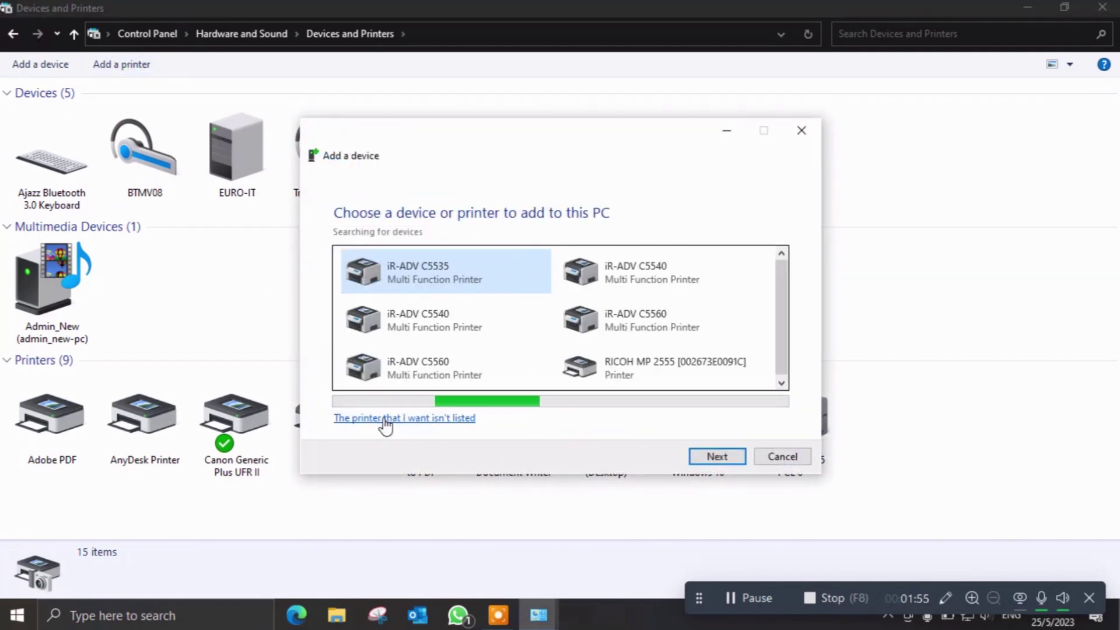
pyautogui.click(384, 419)
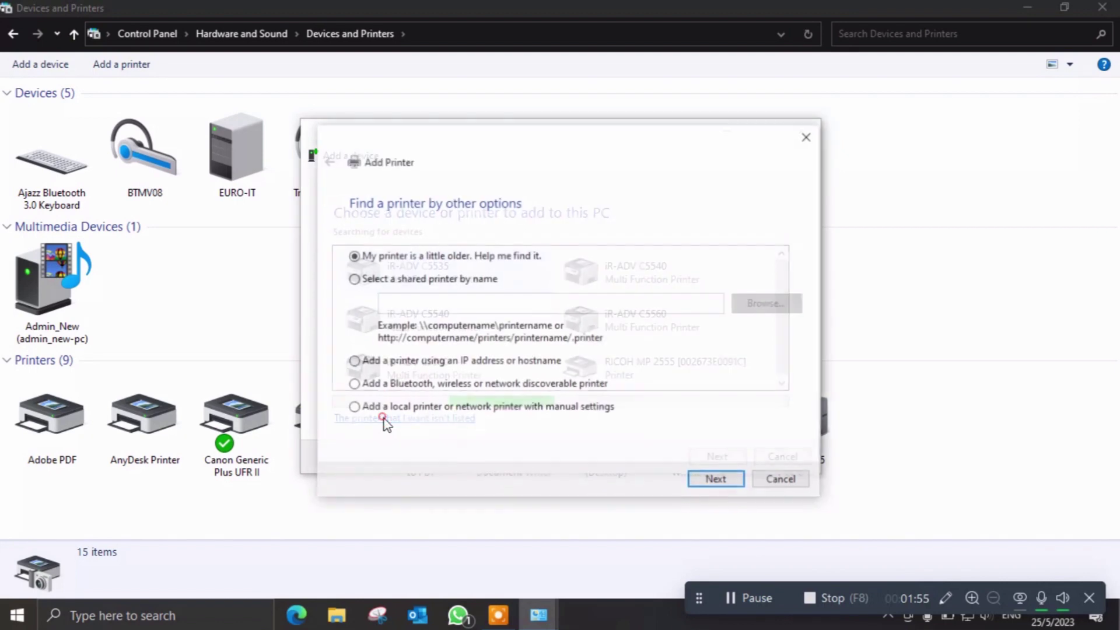
pyautogui.click(387, 365)
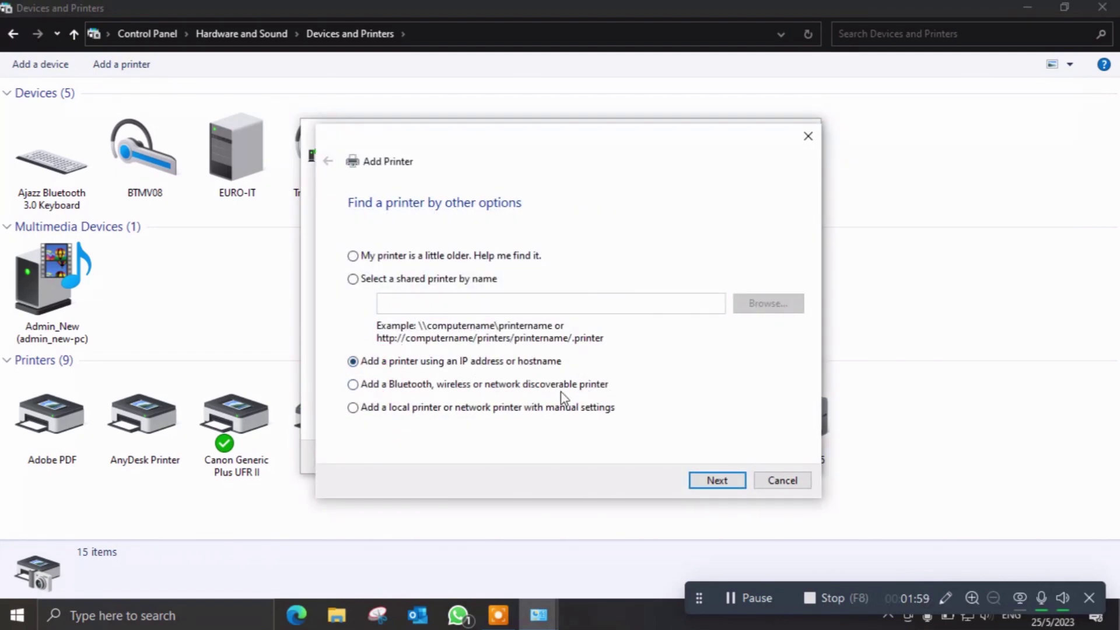
pyautogui.click(697, 482)
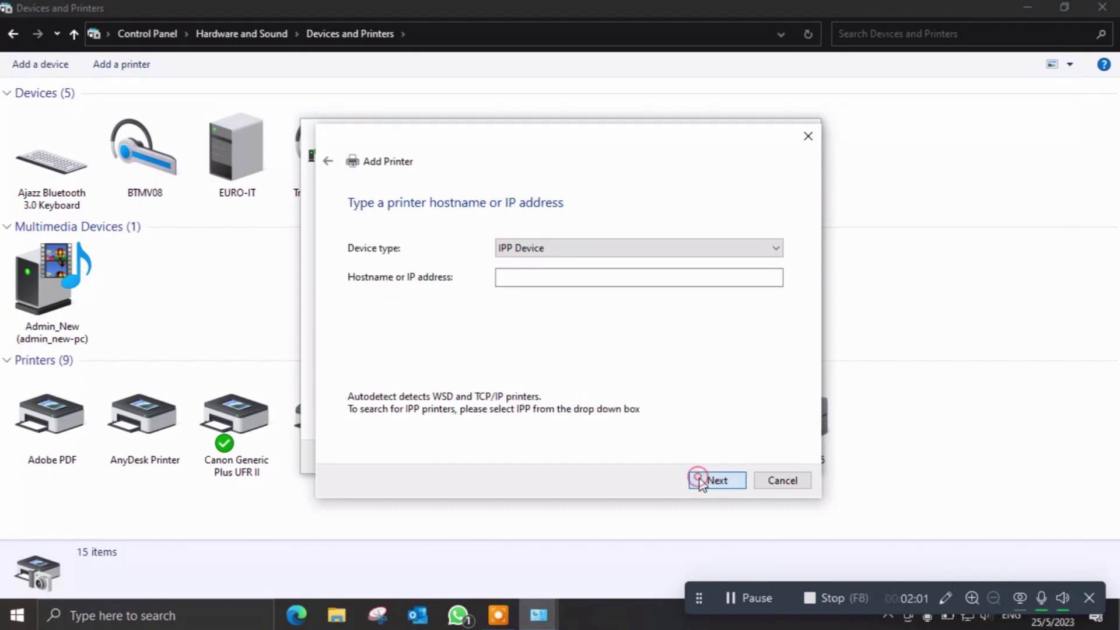
# Set the device type to TCP/IP Device with address 192.168.1.219, disable automatic driver selection, and continue to the driver choice
pyautogui.click(537, 254)
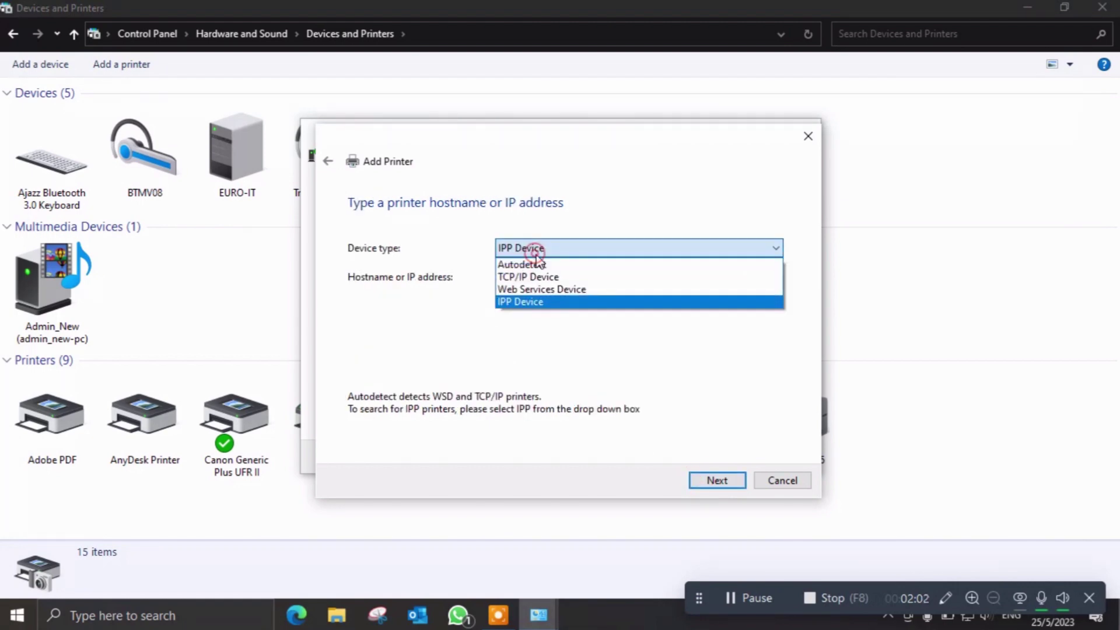
pyautogui.click(527, 276)
pyautogui.click(527, 277)
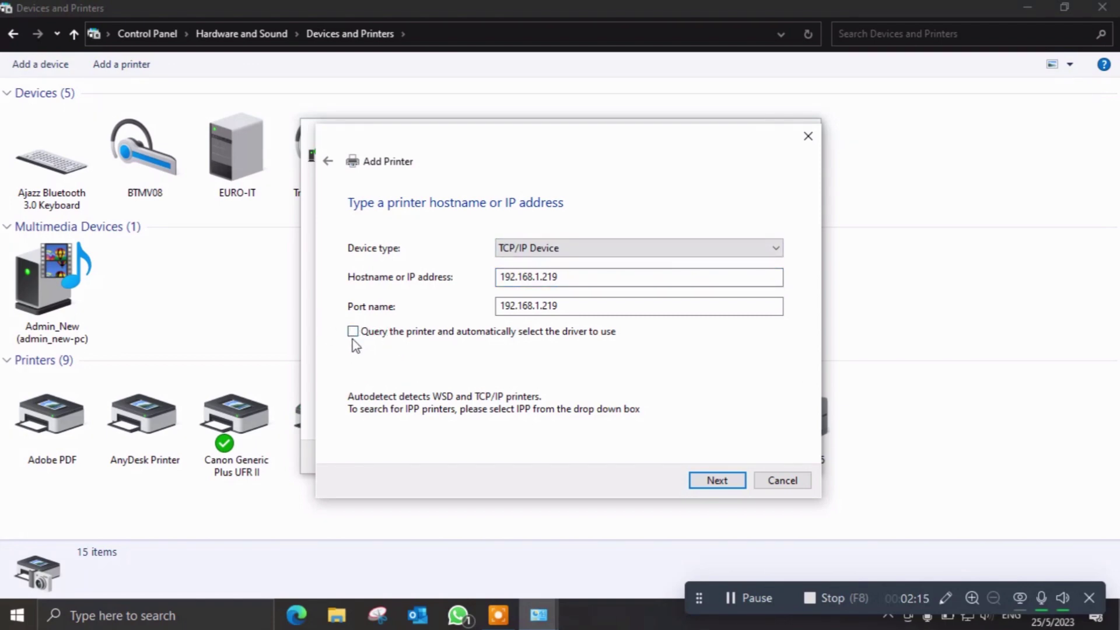
pyautogui.click(703, 478)
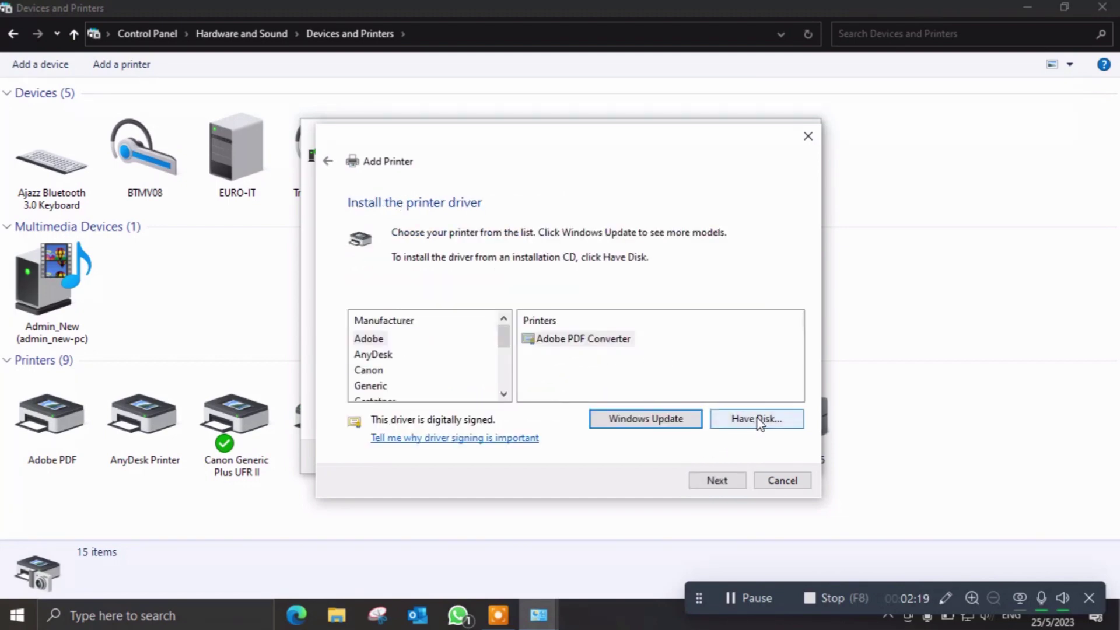
# Load the manufacturer's driver from disk, using the setup information file in disk1 under the desktop's Driver Tutorial\mp2555 folder
pyautogui.click(752, 427)
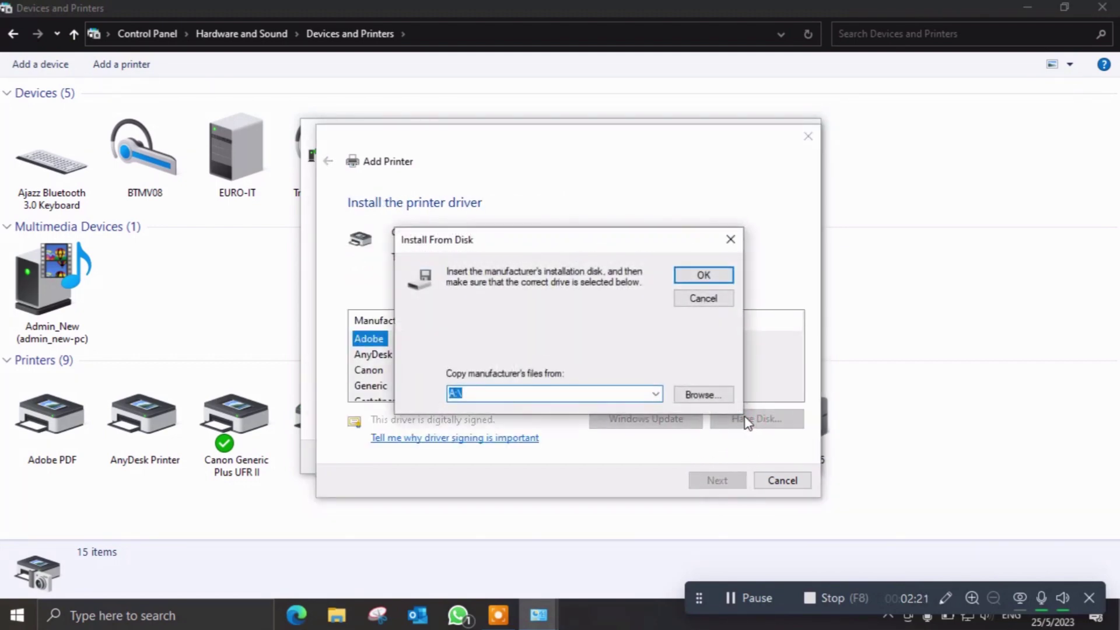
pyautogui.click(721, 402)
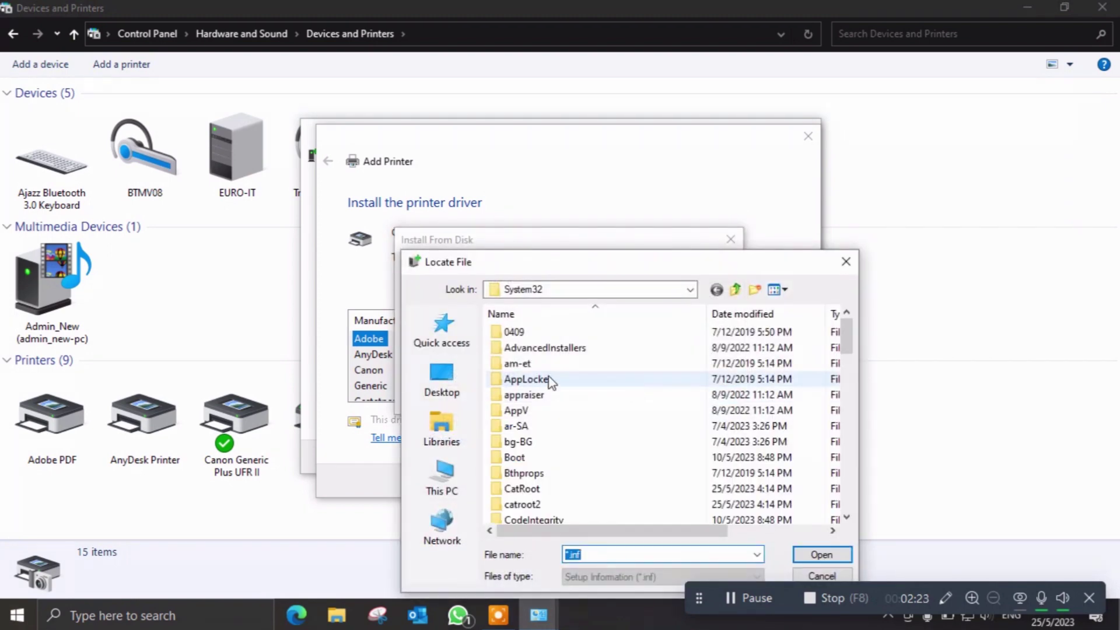
pyautogui.click(462, 384)
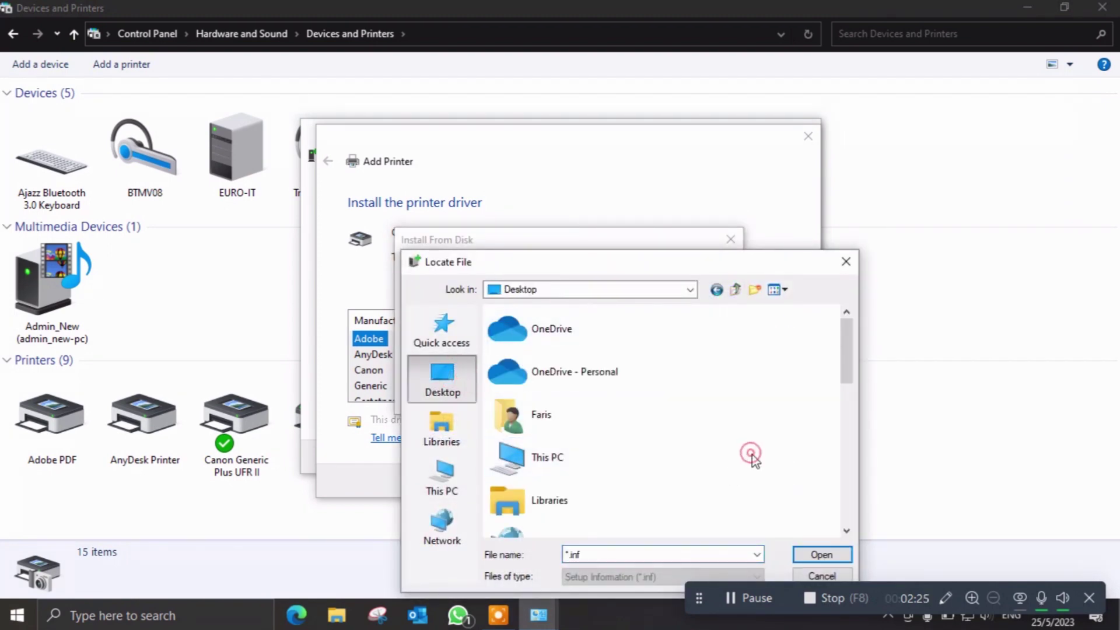
pyautogui.scroll(-3, 749, 455)
pyautogui.doubleClick(569, 406)
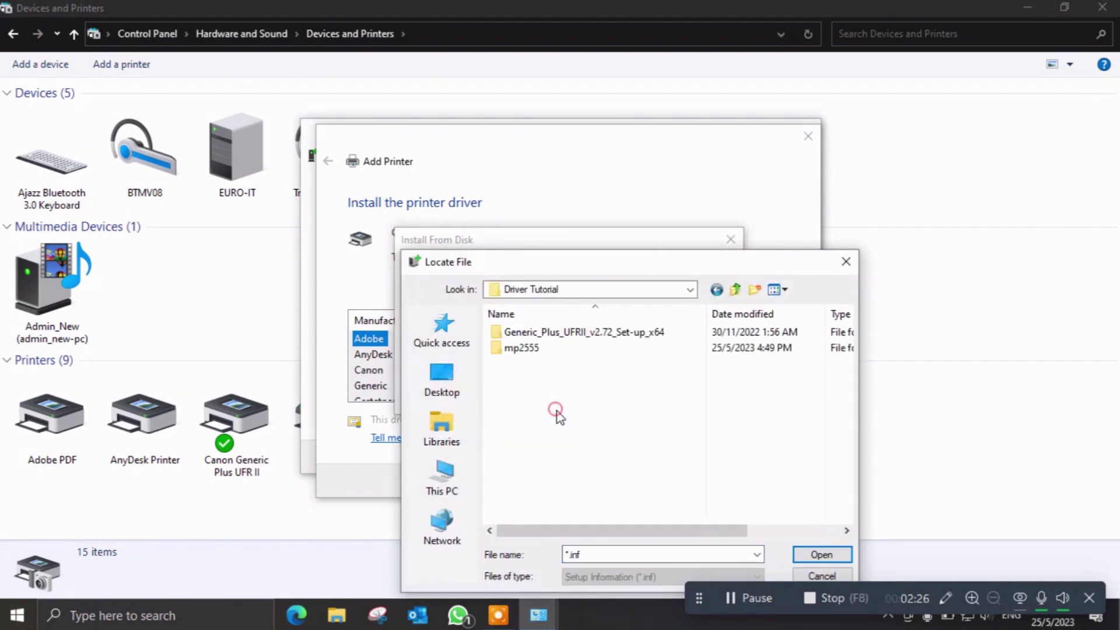
pyautogui.click(538, 350)
pyautogui.doubleClick(539, 349)
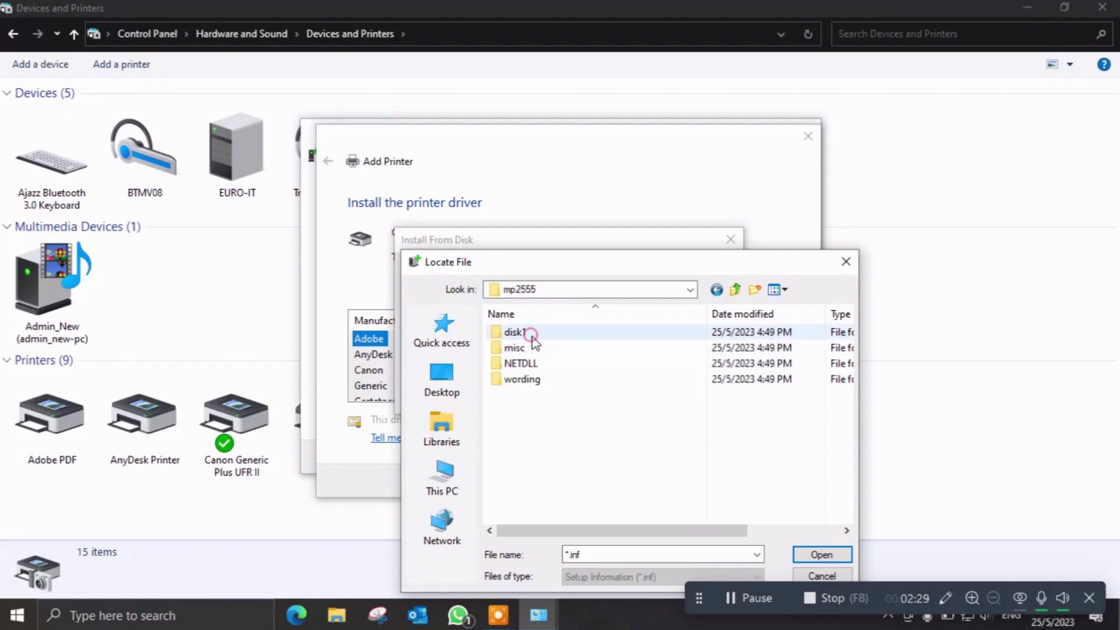
pyautogui.doubleClick(526, 331)
pyautogui.click(534, 334)
pyautogui.doubleClick(531, 333)
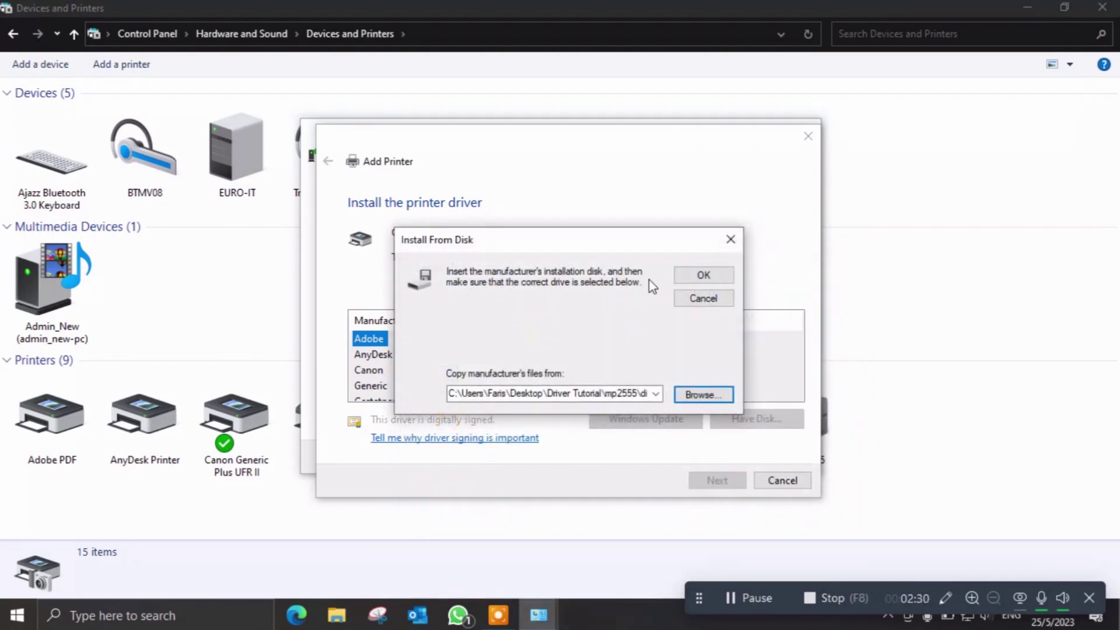
pyautogui.click(690, 271)
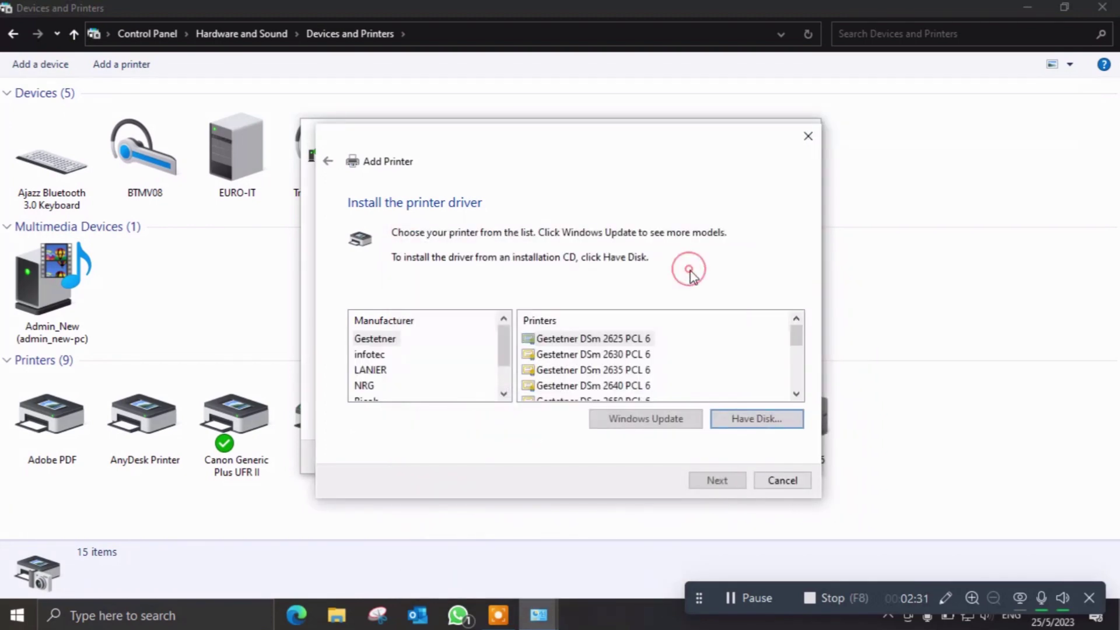
# Choose the RICOH MP 2555 PCL 6 driver from manufacturer Ricoh and install it under the suggested printer name
pyautogui.click(369, 399)
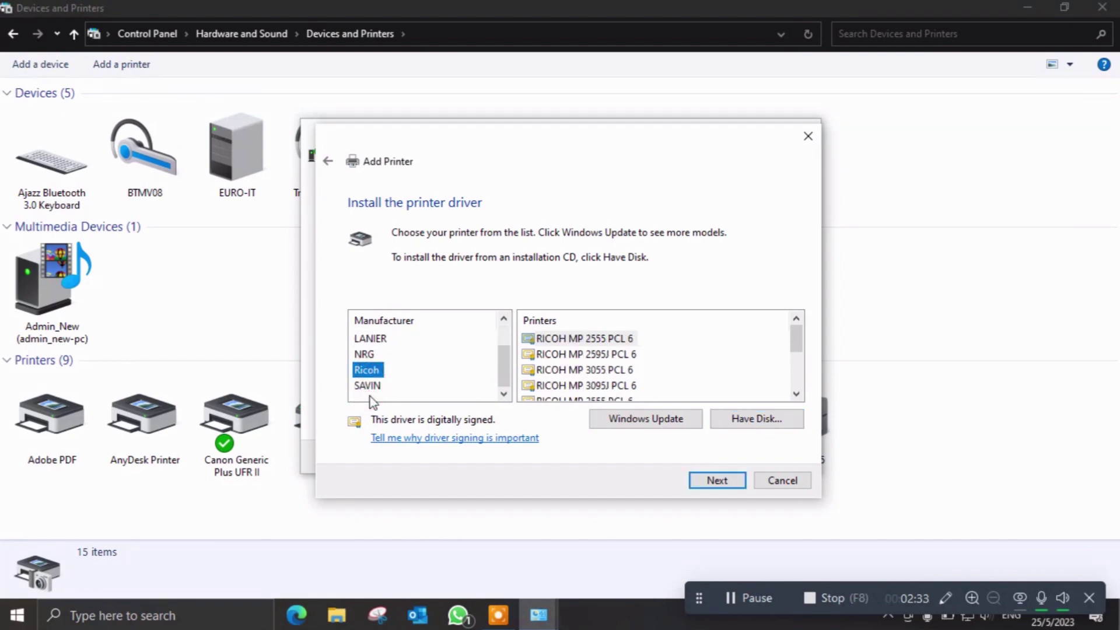
pyautogui.click(605, 339)
pyautogui.click(610, 354)
pyautogui.click(618, 340)
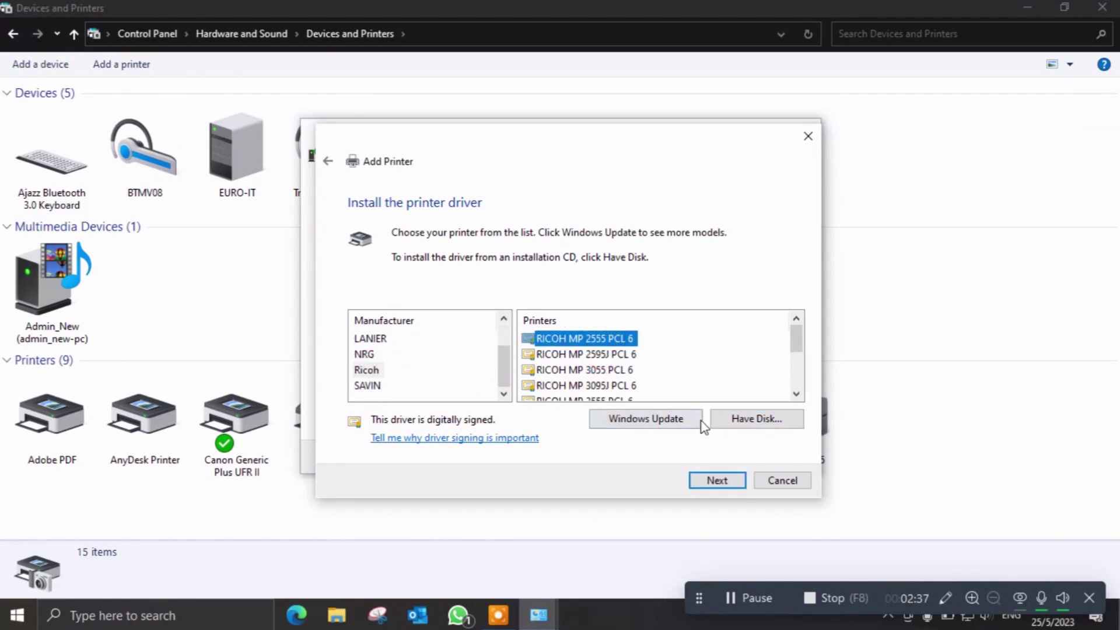
pyautogui.click(714, 482)
pyautogui.click(717, 481)
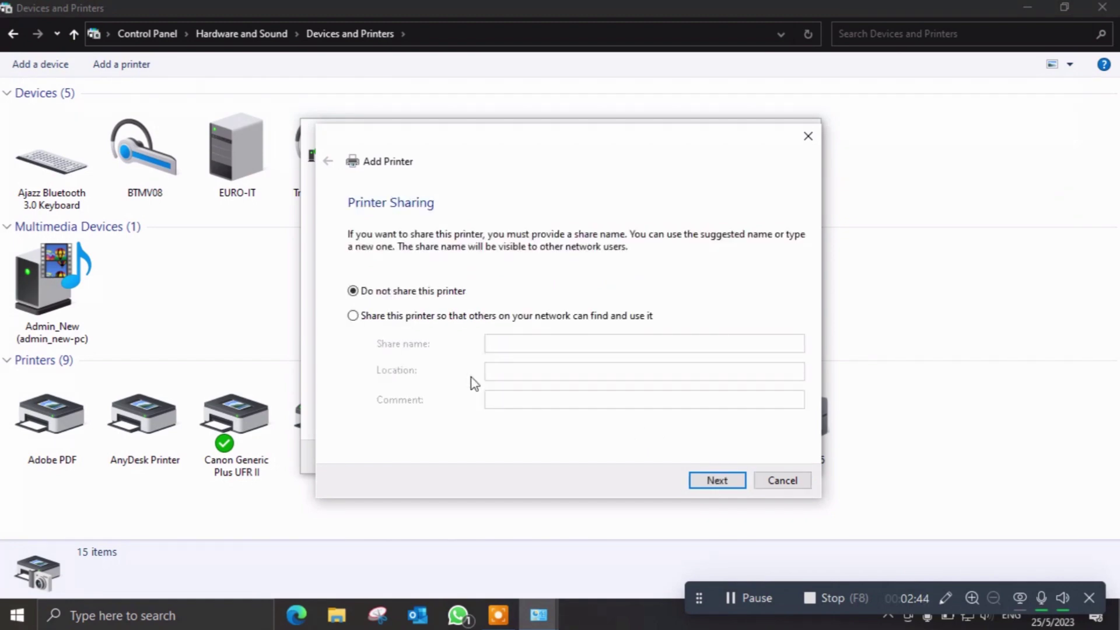
# Leave the new printer unshared and finish adding it without making it the default printer
pyautogui.click(424, 290)
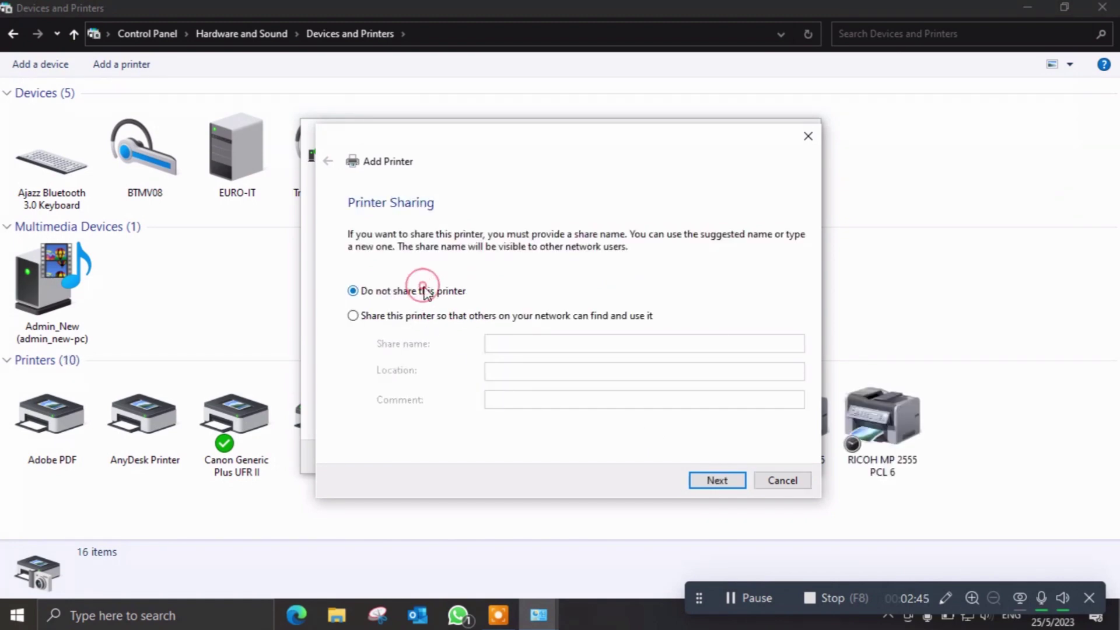
pyautogui.click(694, 482)
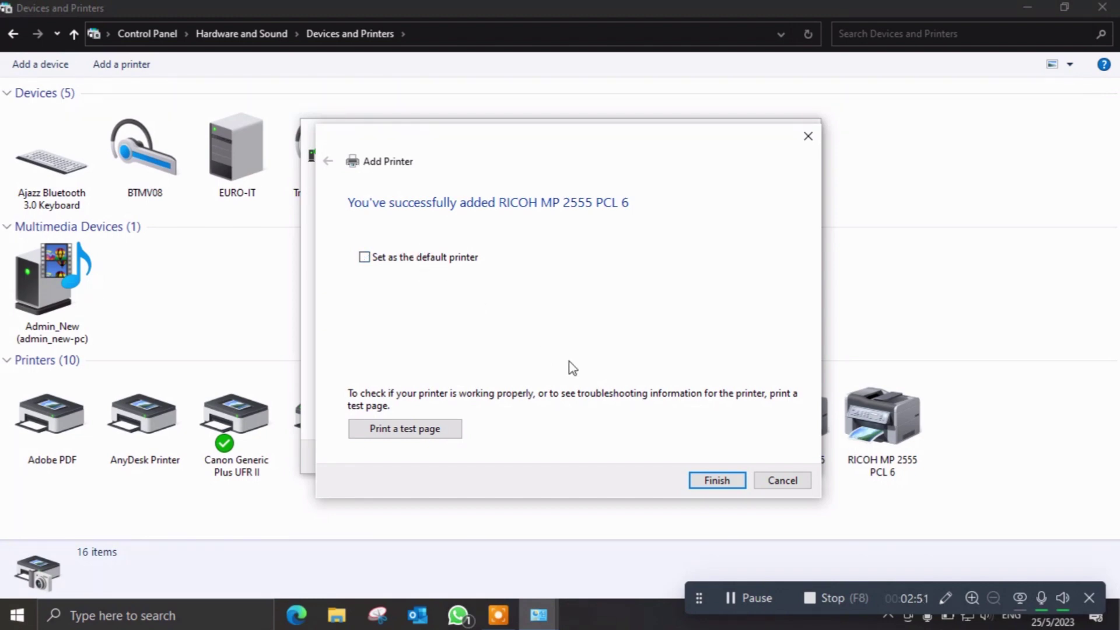
pyautogui.click(710, 482)
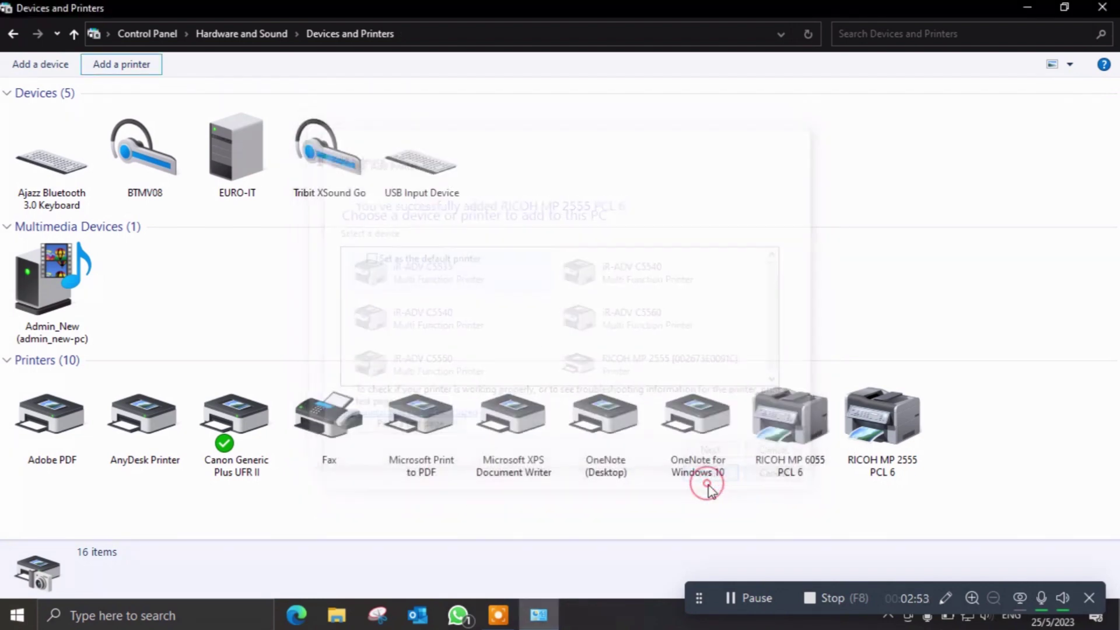
pyautogui.click(1063, 438)
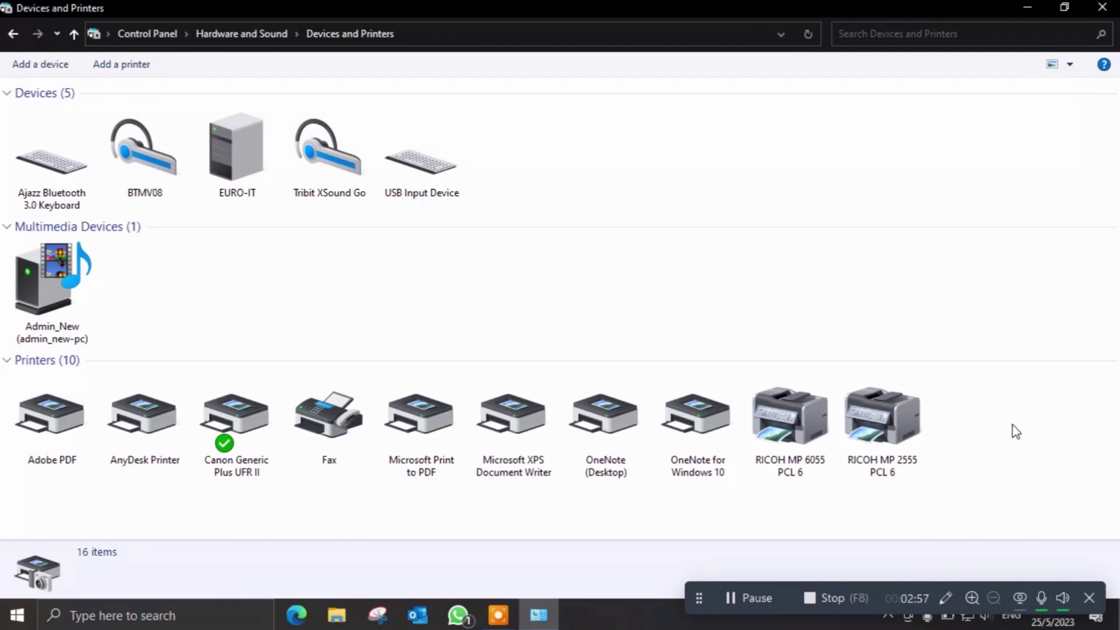
# Open the printing defaults from the advanced properties of the RICOH MP 2555 PCL 6 printer
pyautogui.rightClick(902, 428)
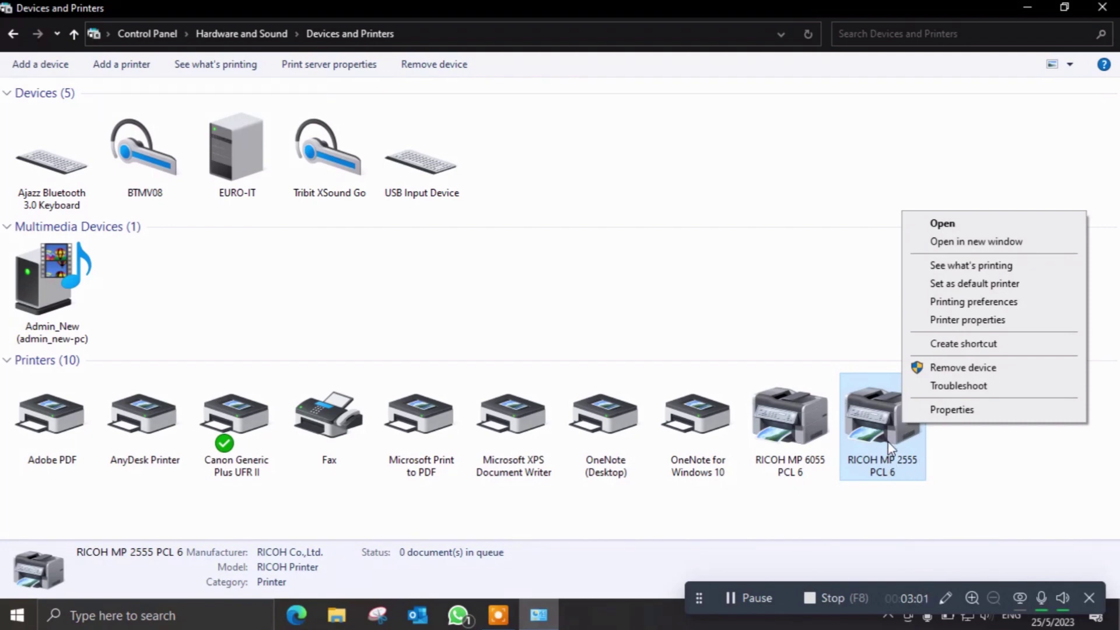
pyautogui.click(960, 320)
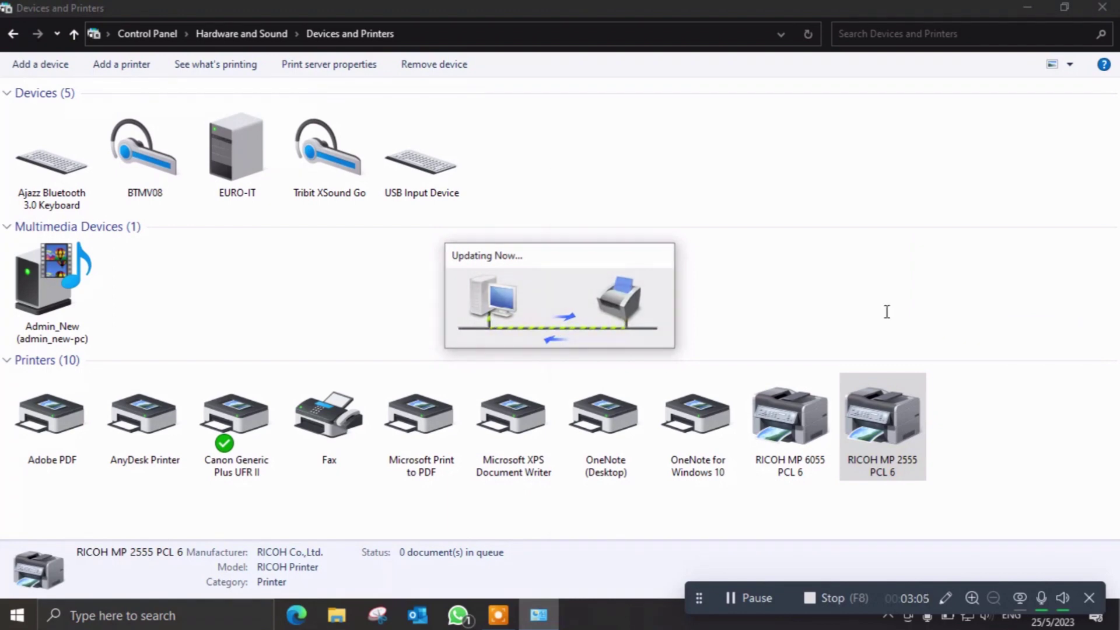
pyautogui.moveTo(795, 169); pyautogui.dragTo(596, 98)
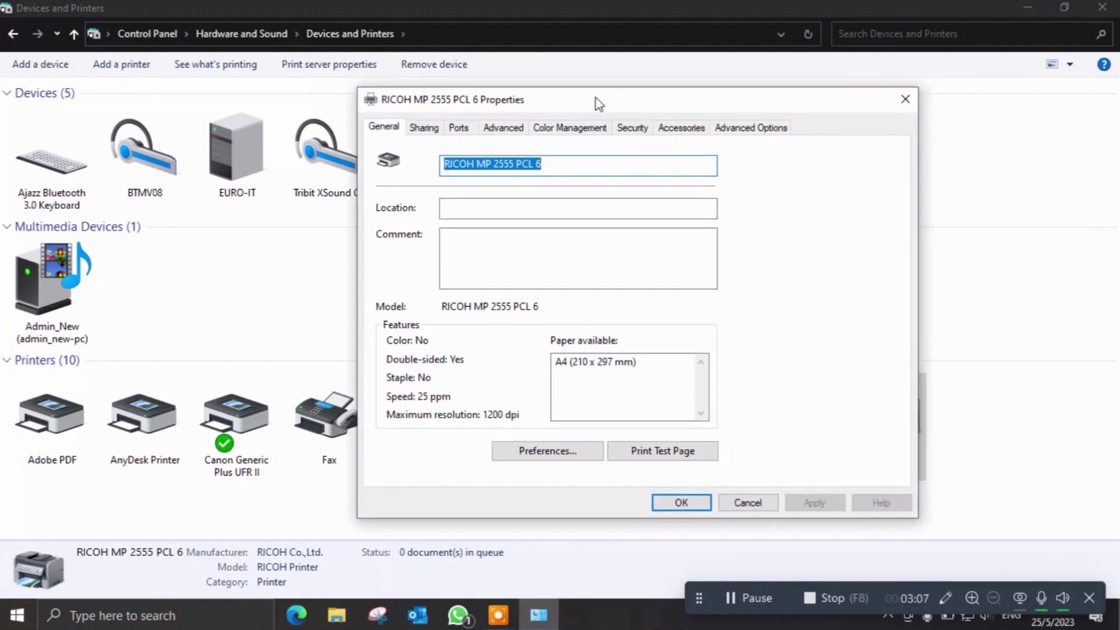
pyautogui.click(505, 128)
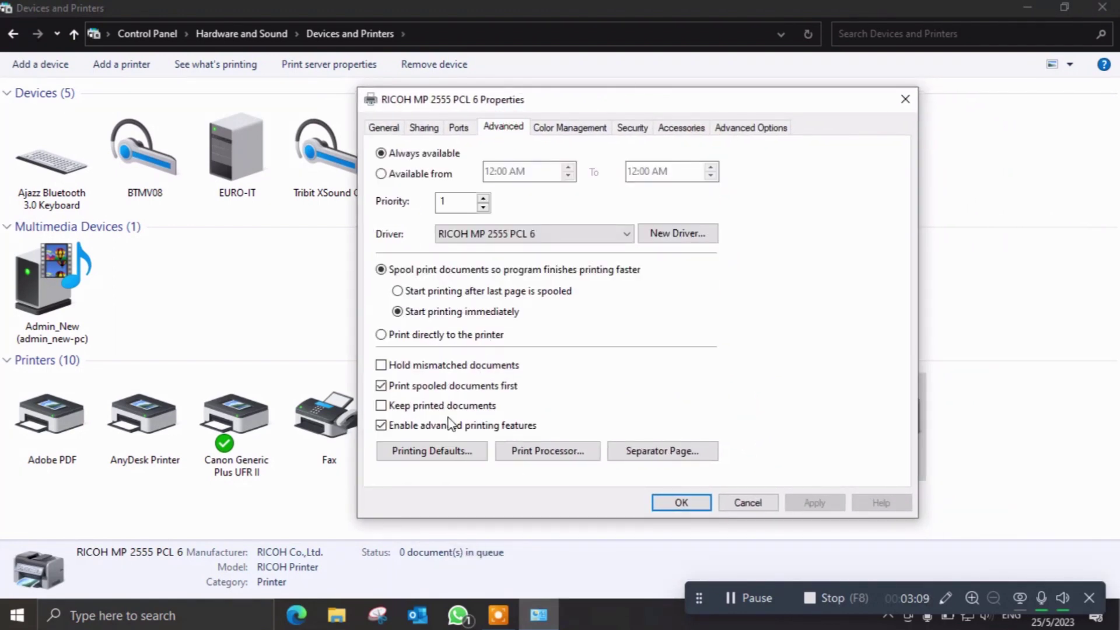
pyautogui.click(445, 459)
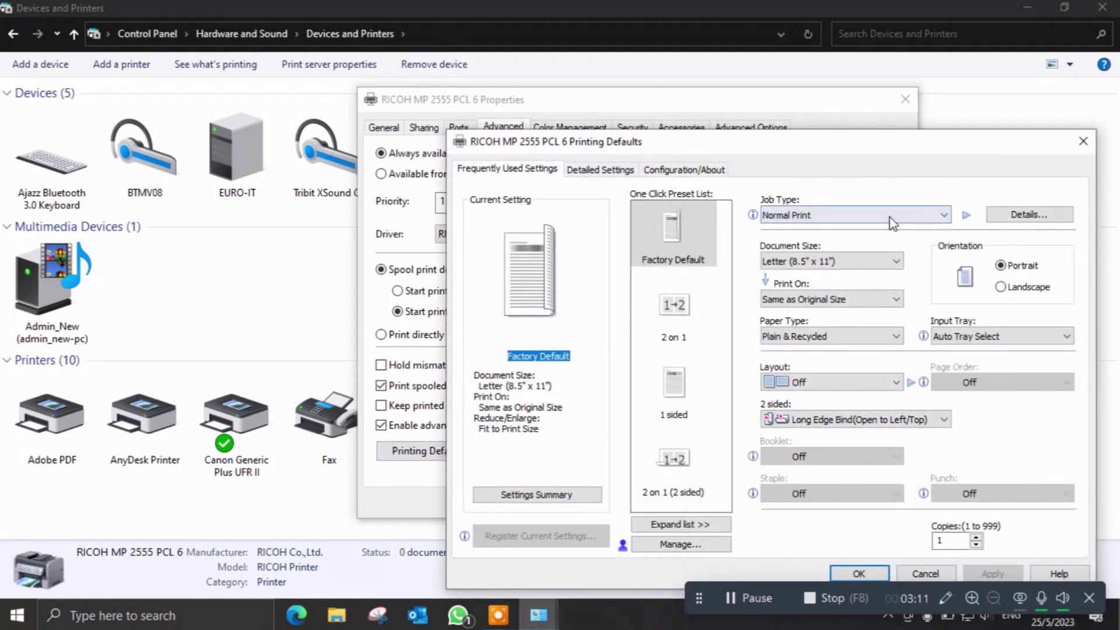
# Set the default document size to A4 (210 x 297 mm), turn 2-sided printing off, and save the printing defaults
pyautogui.click(833, 261)
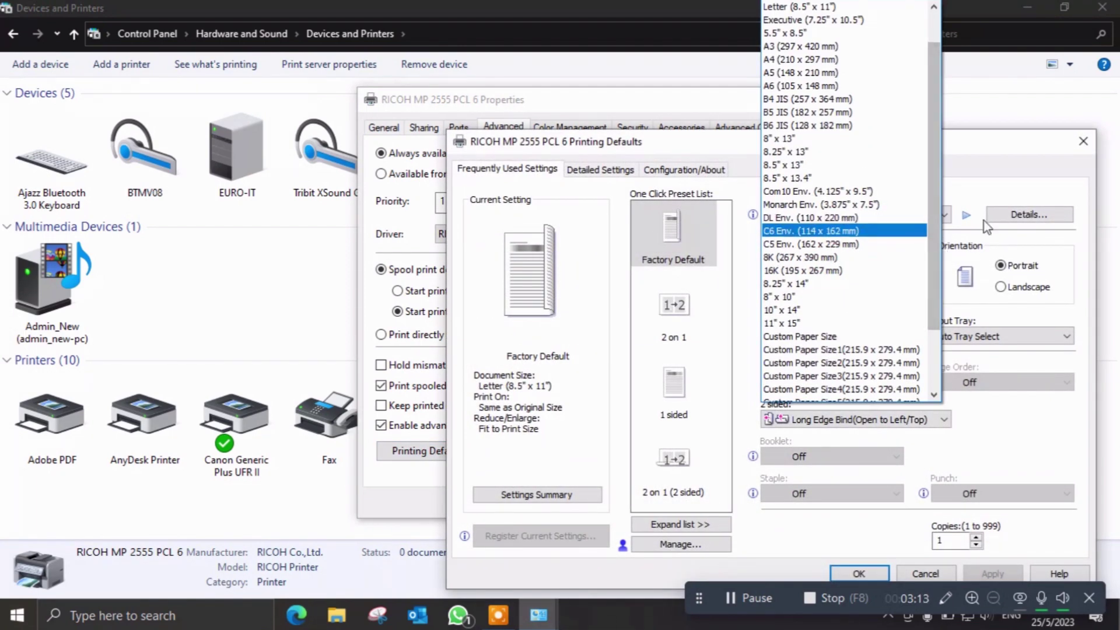
pyautogui.click(980, 178)
pyautogui.click(839, 264)
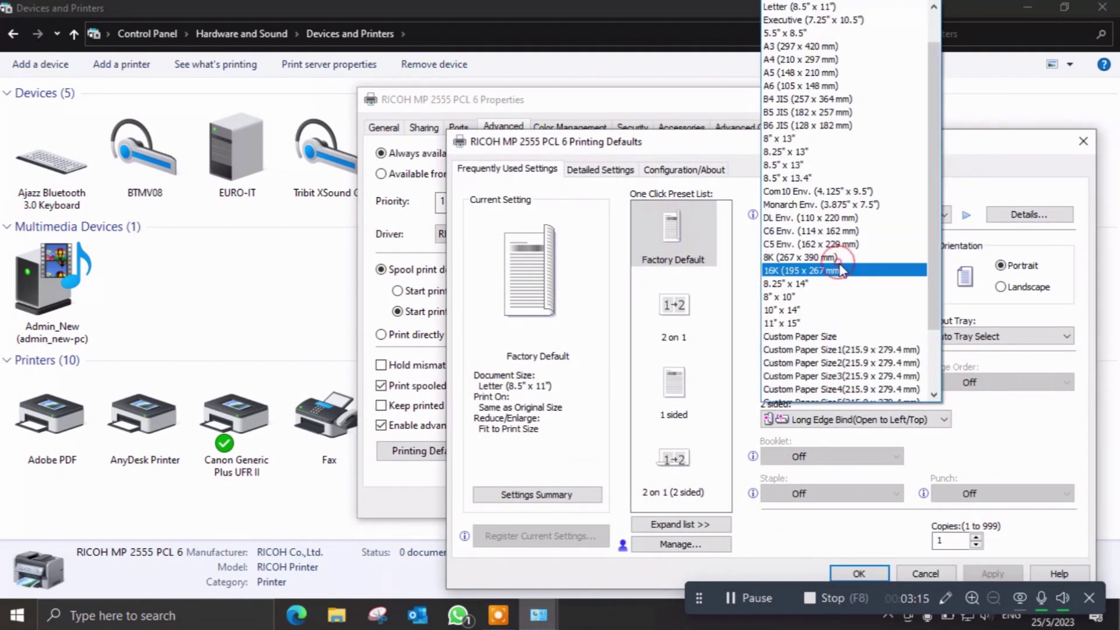
pyautogui.click(823, 59)
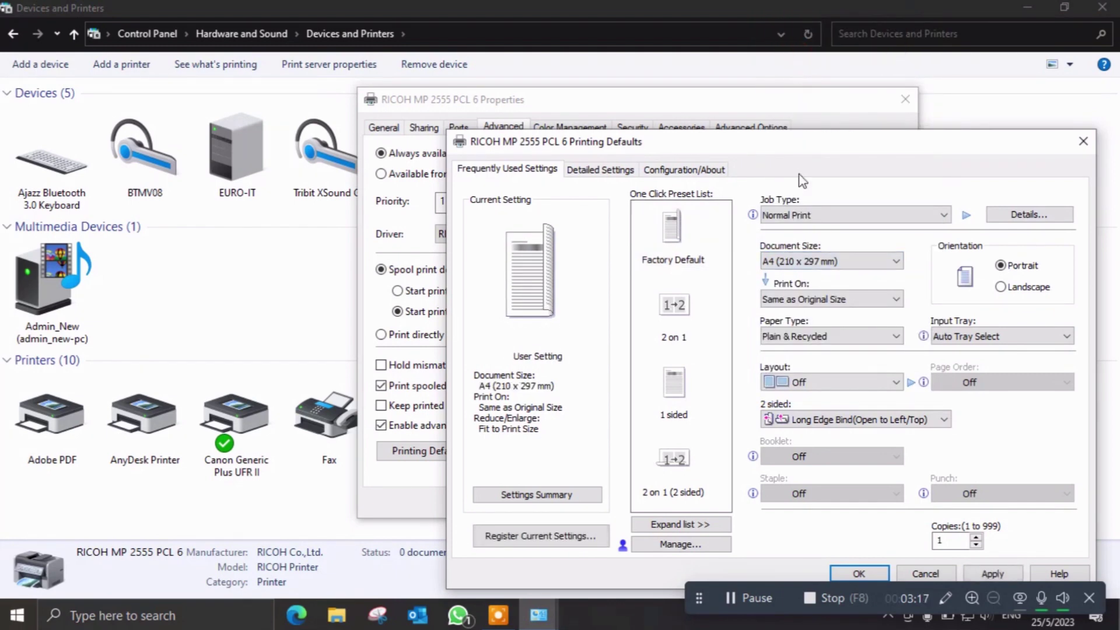
pyautogui.click(818, 420)
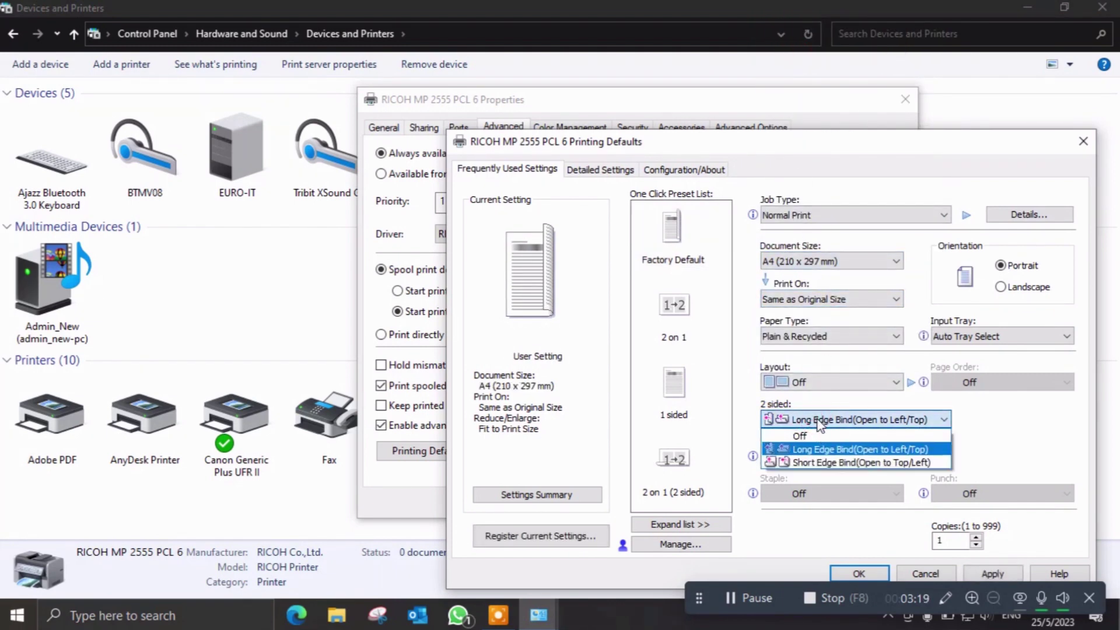
pyautogui.click(816, 435)
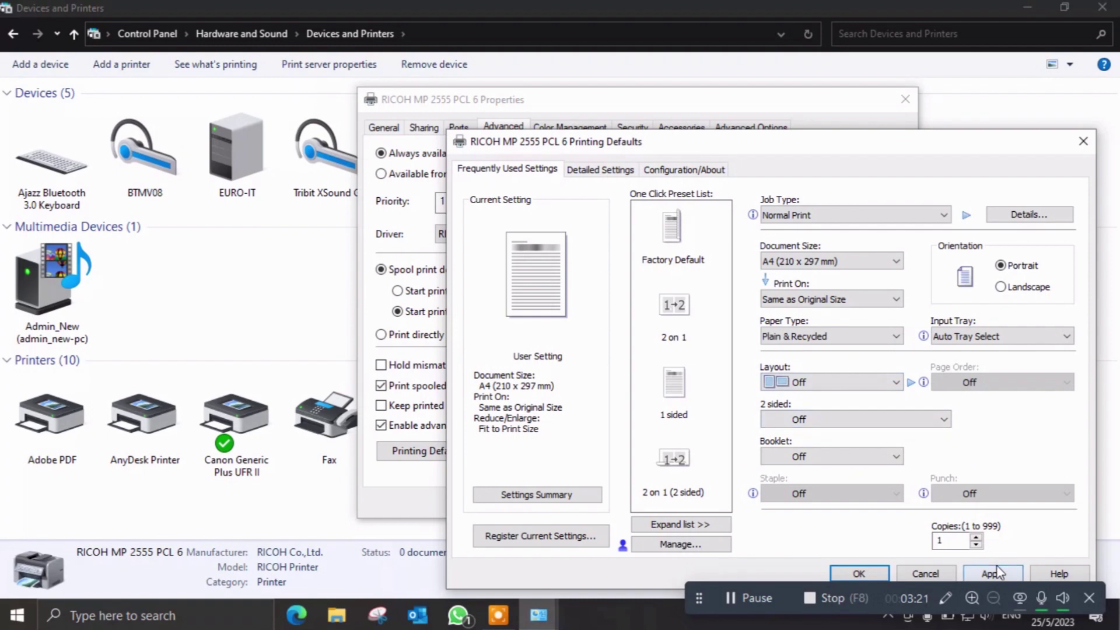
pyautogui.click(859, 573)
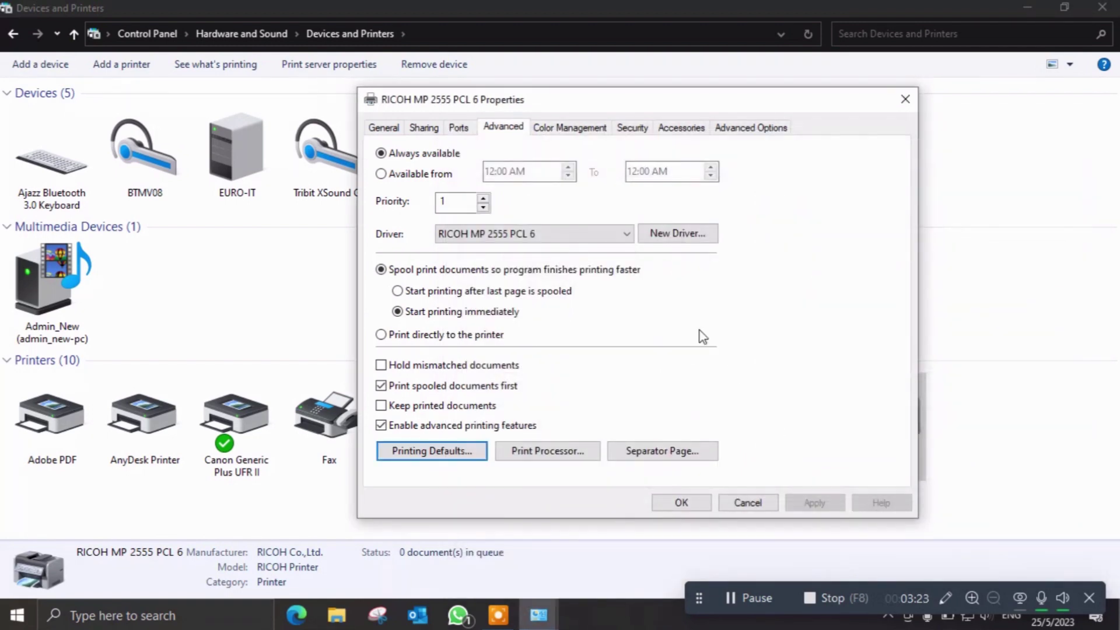
# Disable SNMP status for the RICOH MP 2555 PCL 6 printer's standard TCP/IP port and confirm the port settings
pyautogui.click(459, 128)
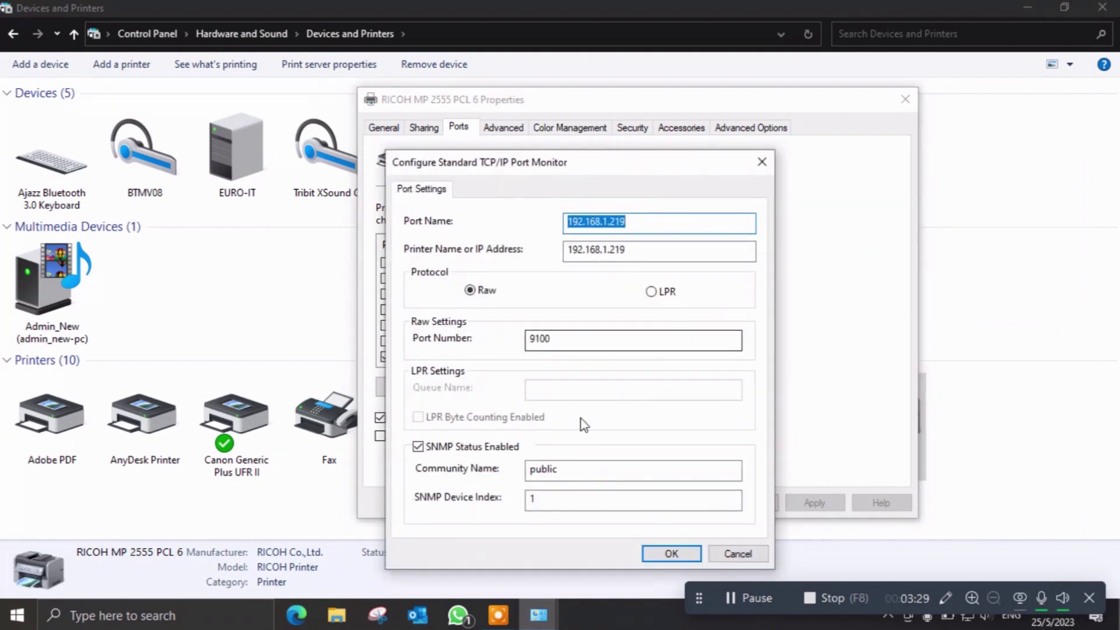
pyautogui.click(455, 450)
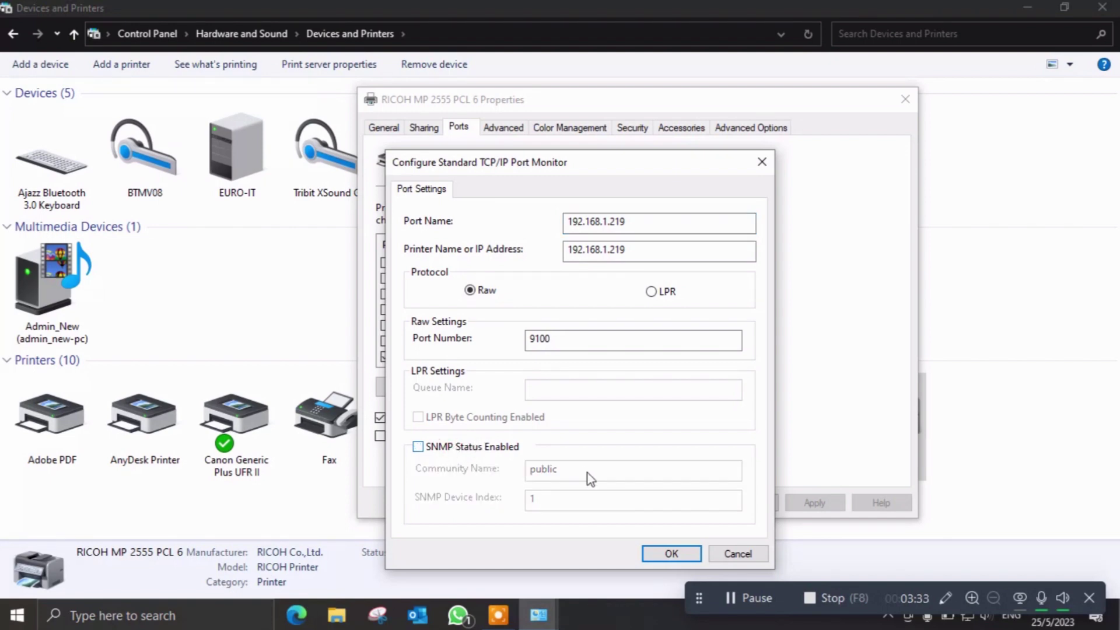
pyautogui.click(671, 554)
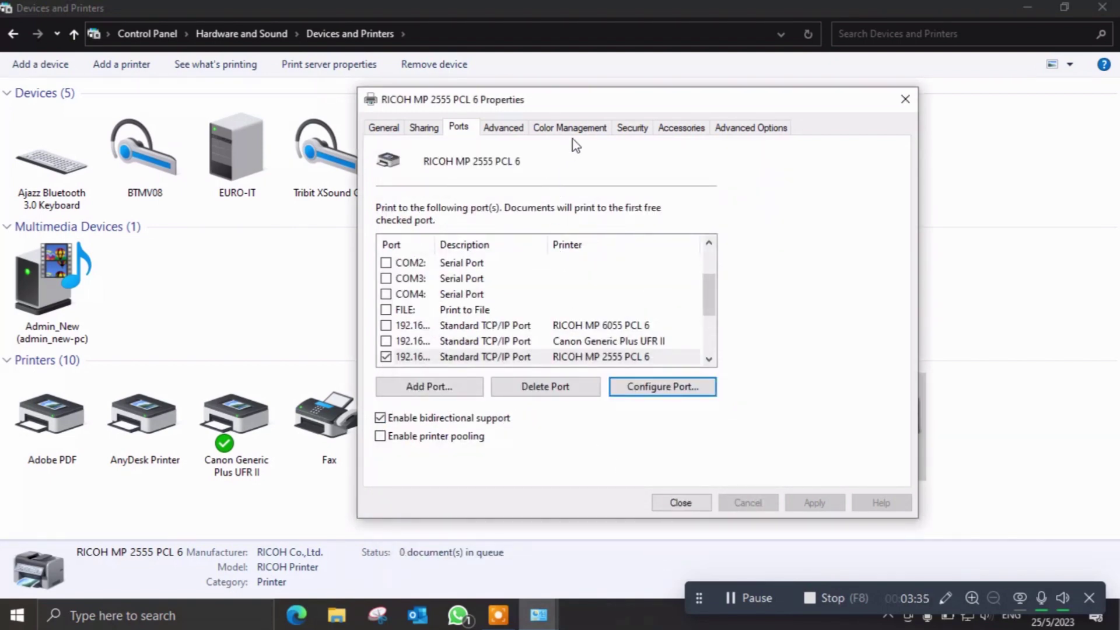
# Update the accessory information of the RICOH MP 2555 PCL 6 printer and look over its installed options
pyautogui.click(681, 128)
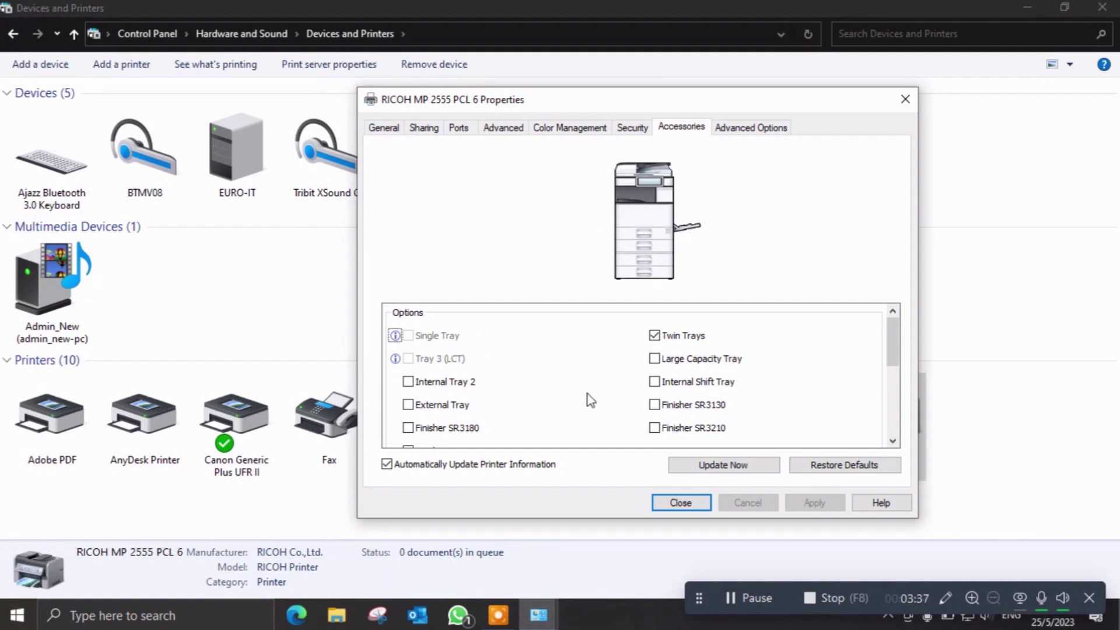
pyautogui.click(711, 476)
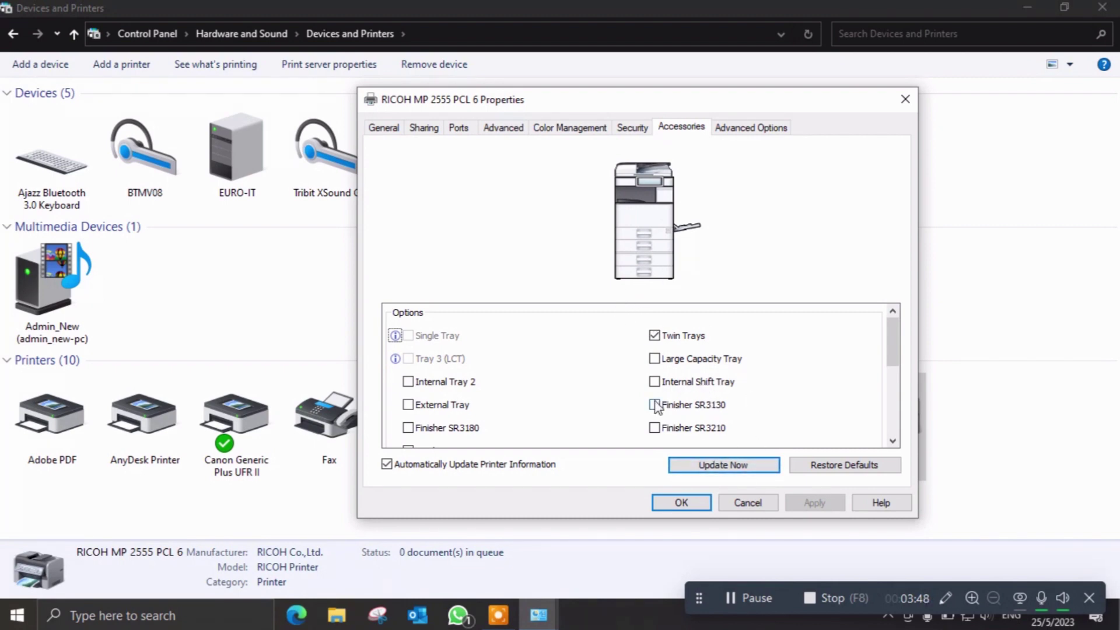
pyautogui.scroll(-1, 647, 406)
pyautogui.scroll(1, 478, 383)
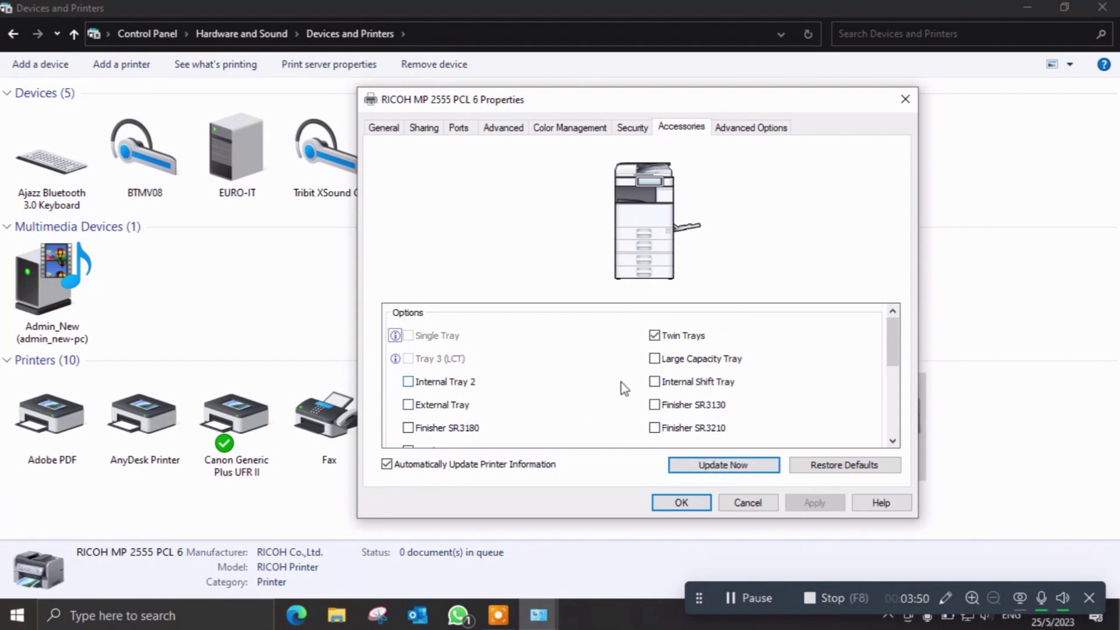
# Enable the Large Capacity Tray accessory and disable it again, applying the settings and closing the printer properties
pyautogui.click(653, 359)
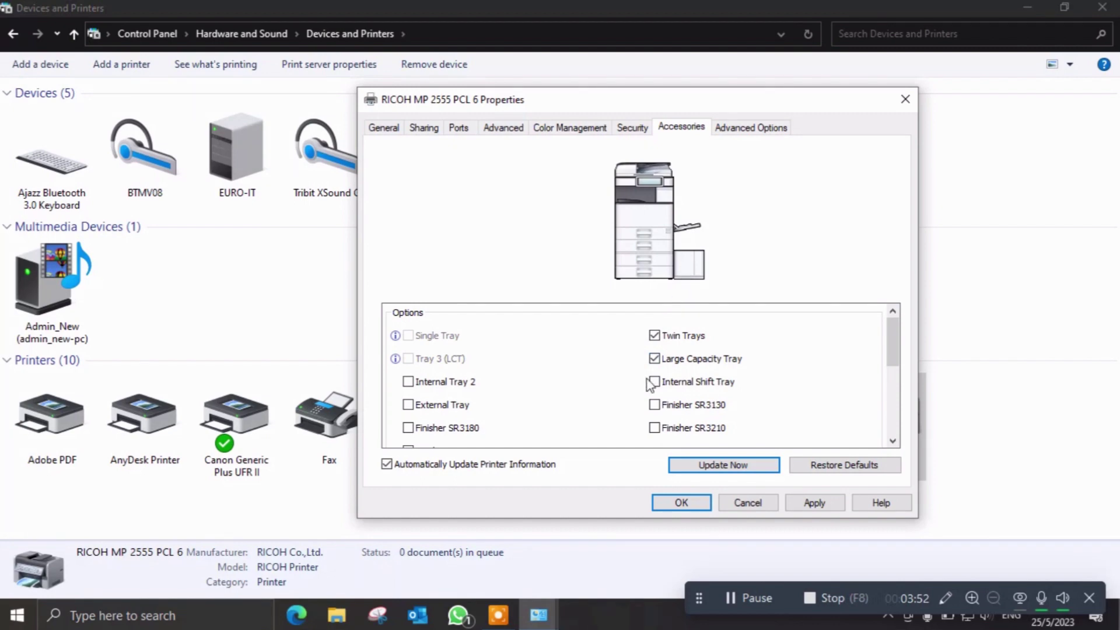
pyautogui.click(654, 358)
pyautogui.click(816, 505)
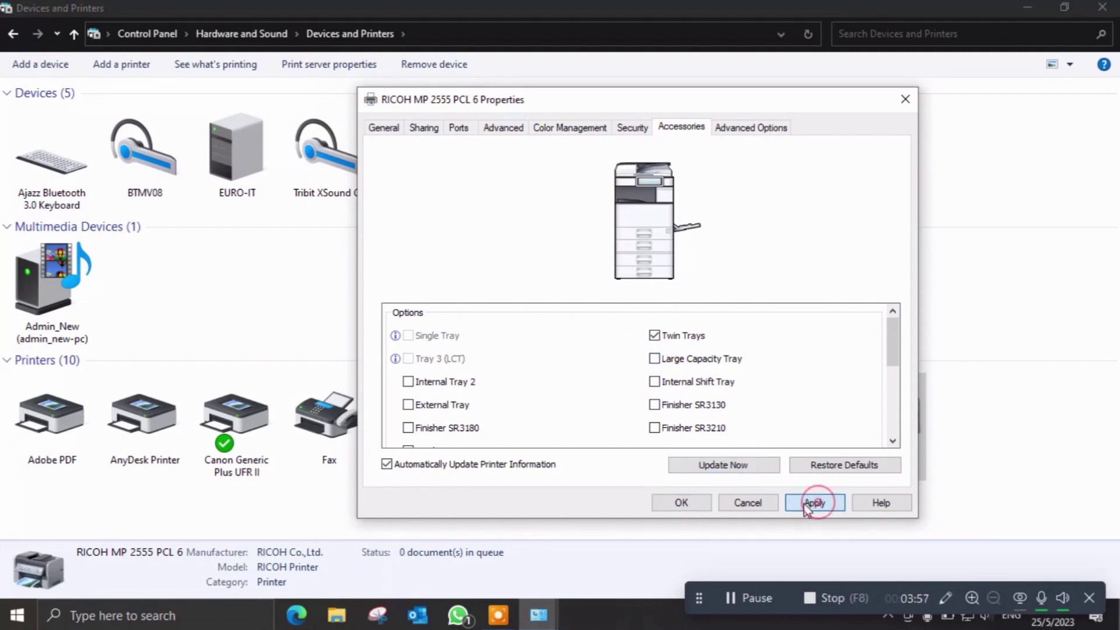
pyautogui.click(681, 505)
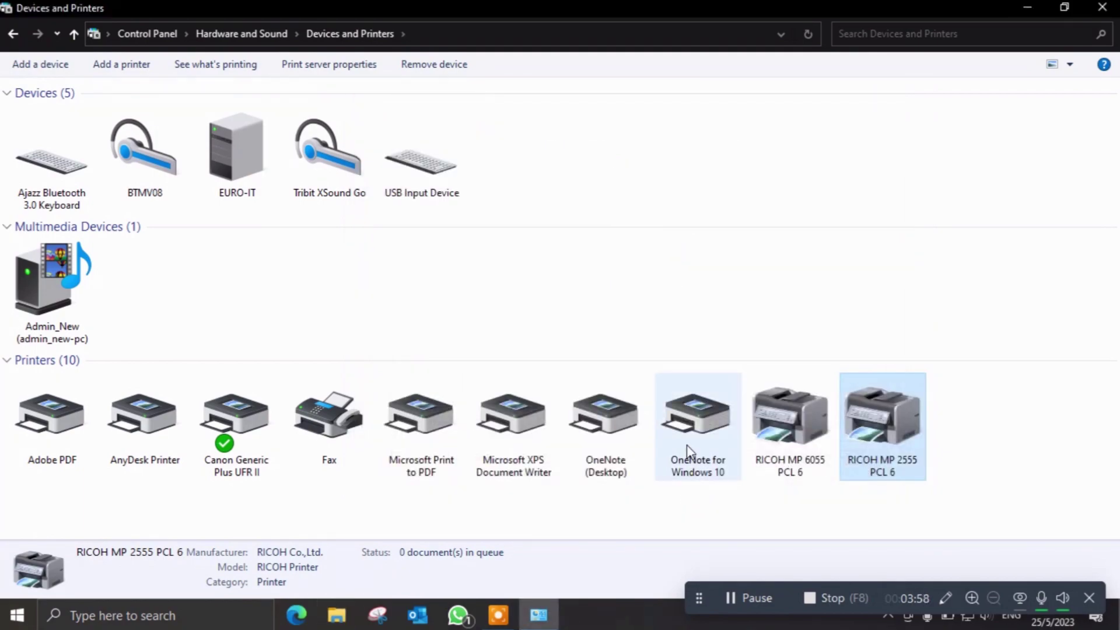